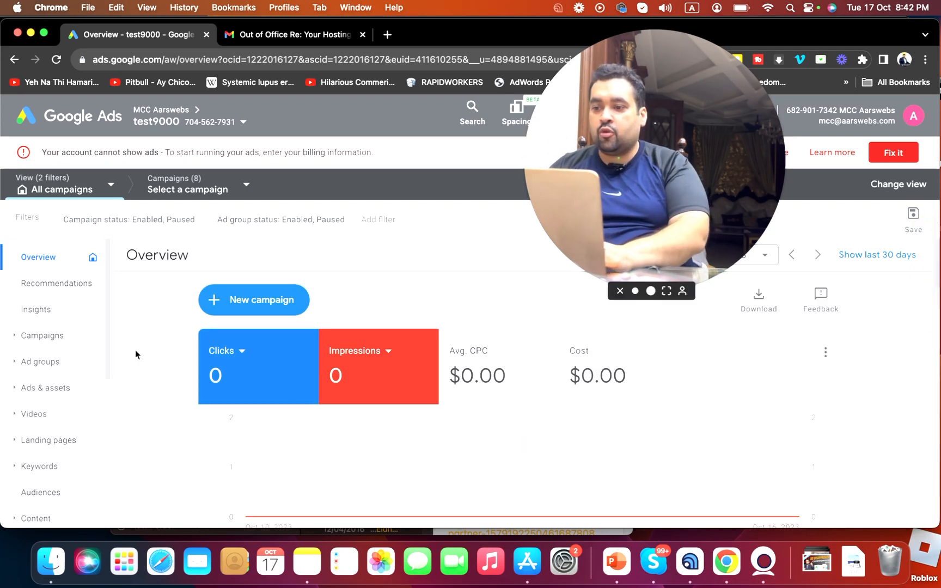
left_click(41, 337)
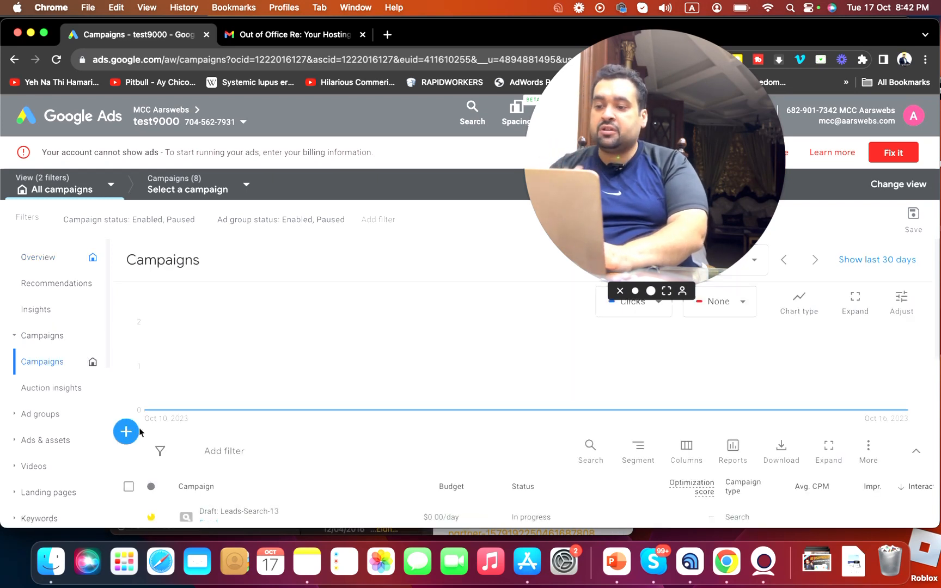
left_click(125, 436)
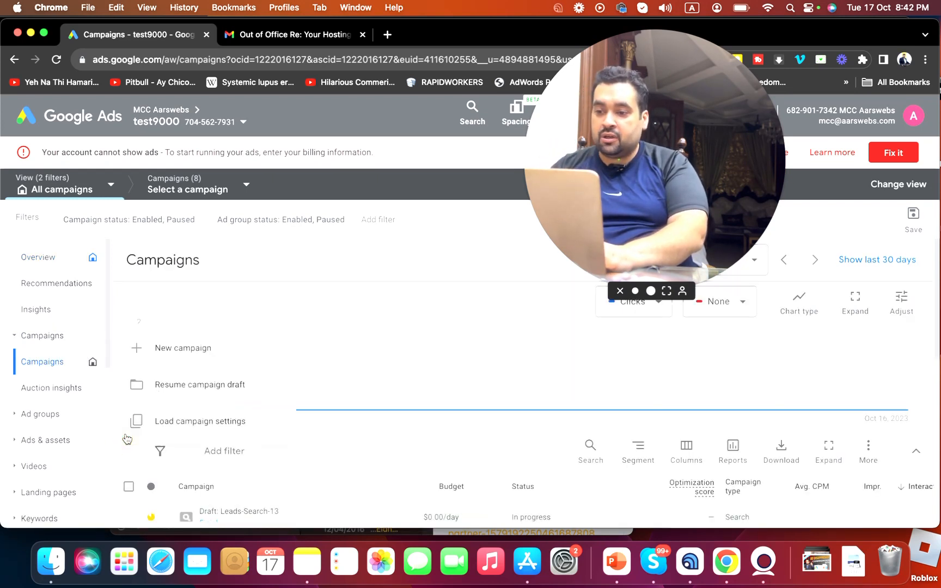
left_click(157, 451)
left_click(63, 259)
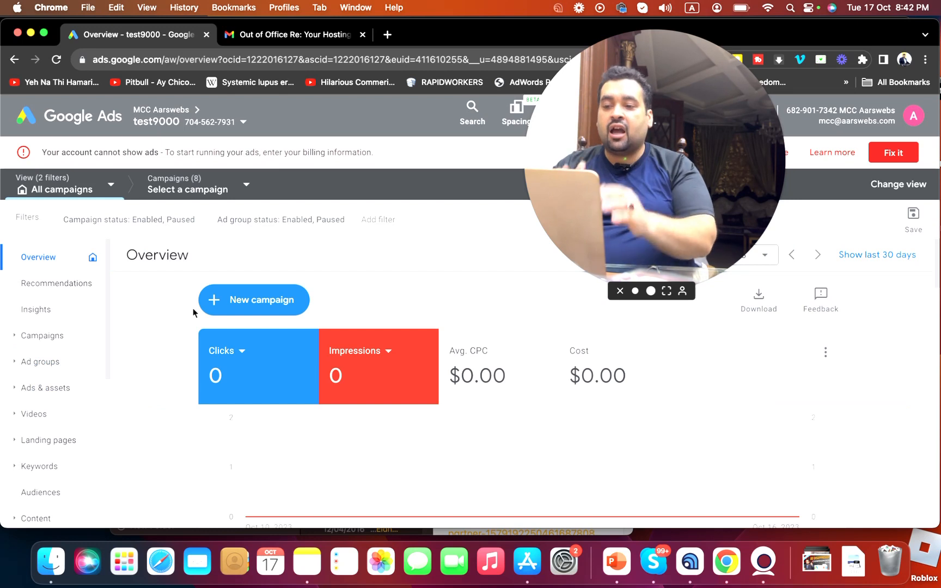
- Start a new campaign with the Sales objective and accept the Purchases conversion goal
left_click(231, 311)
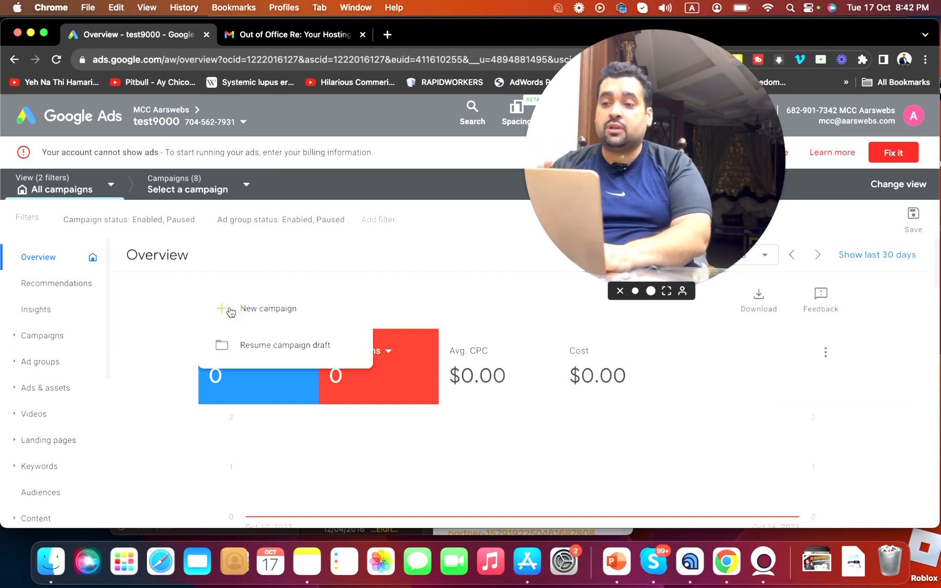
left_click(245, 315)
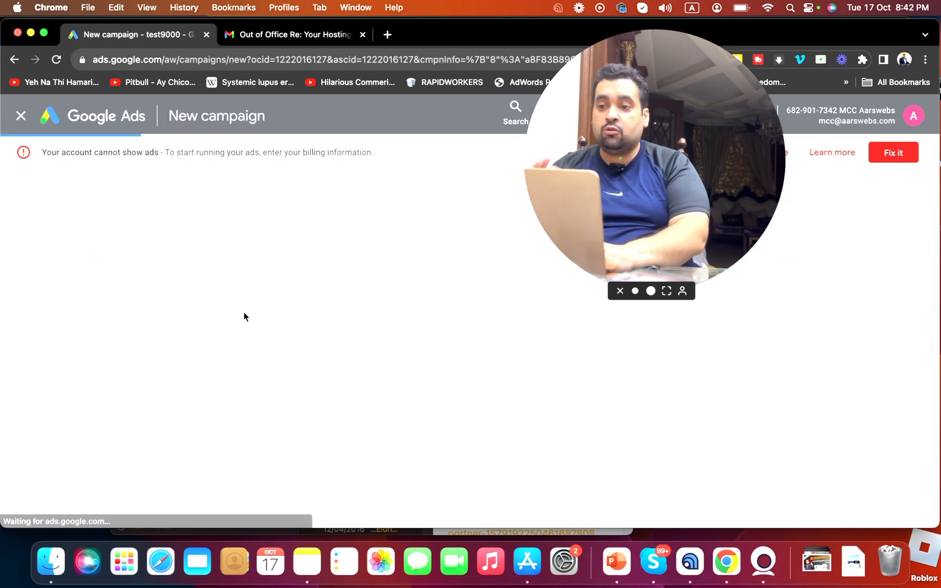
left_click_drag(603, 146, 764, 49)
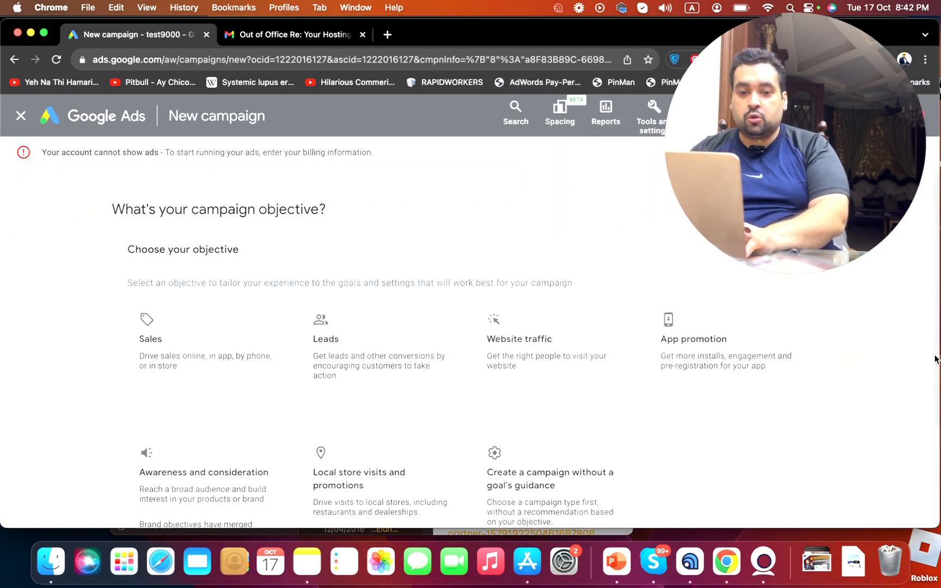
left_click_drag(937, 361, 936, 384)
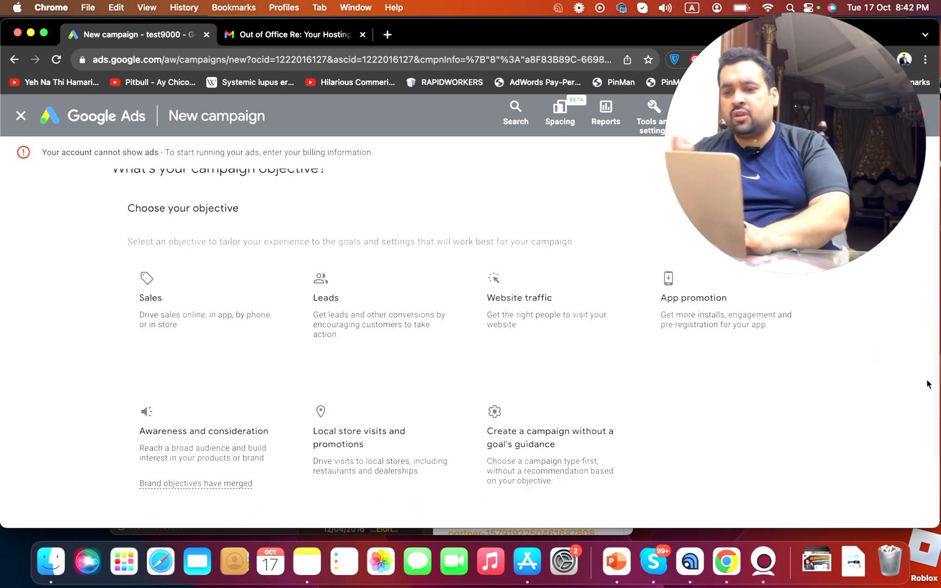
left_click(248, 338)
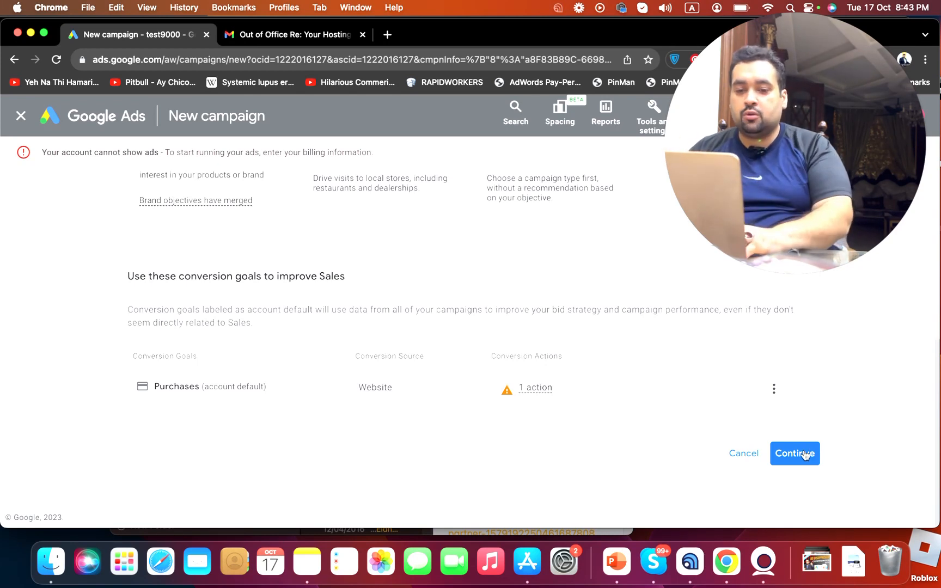
left_click(811, 455)
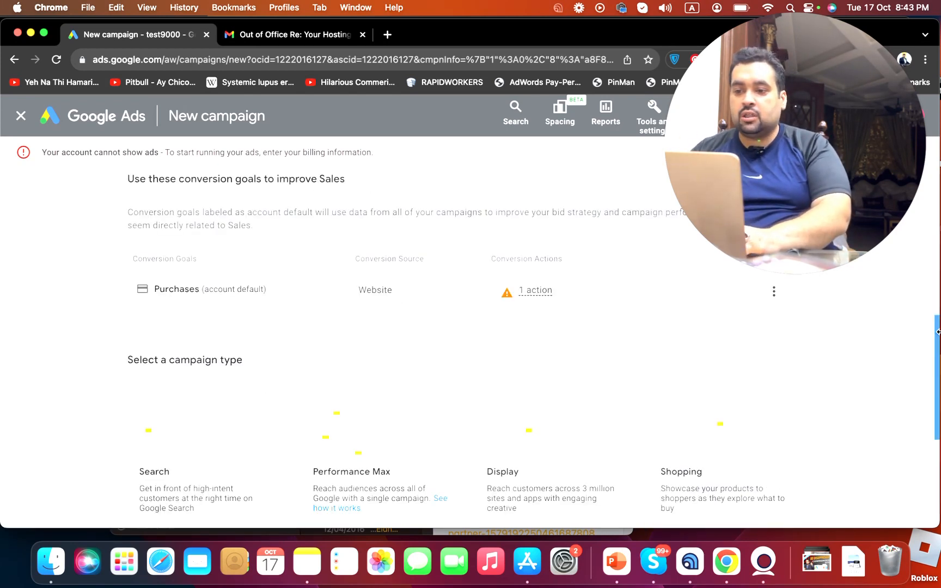
left_click_drag(936, 339, 937, 405)
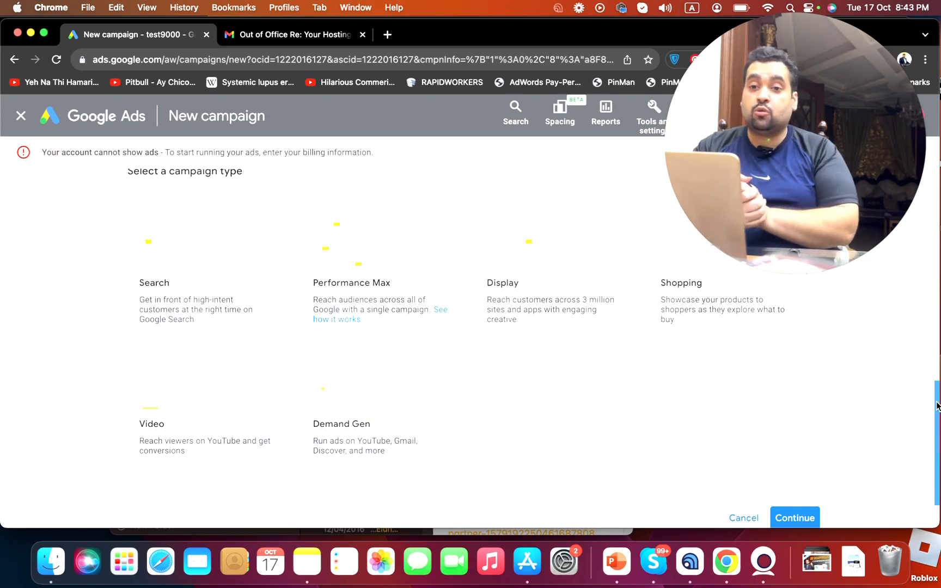
left_click(151, 280)
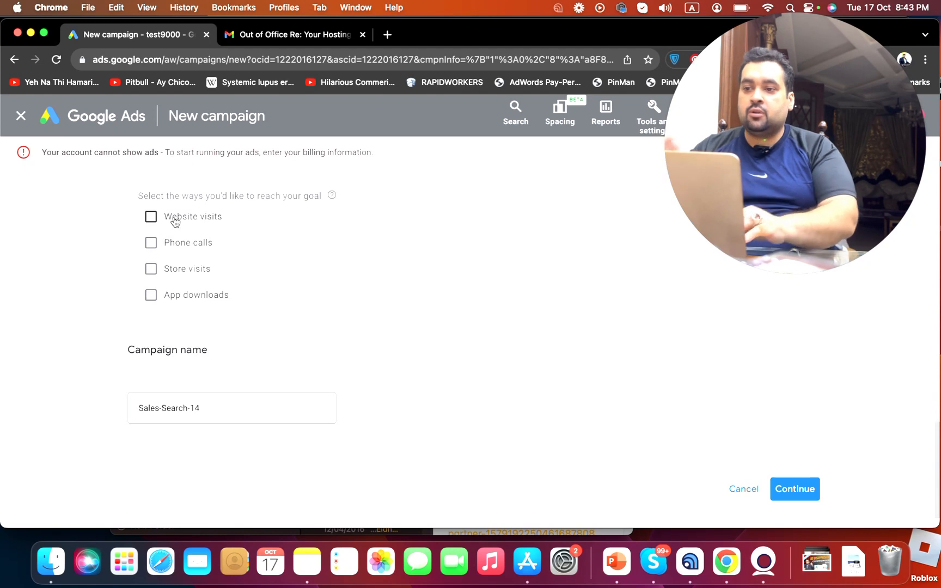
left_click(174, 218)
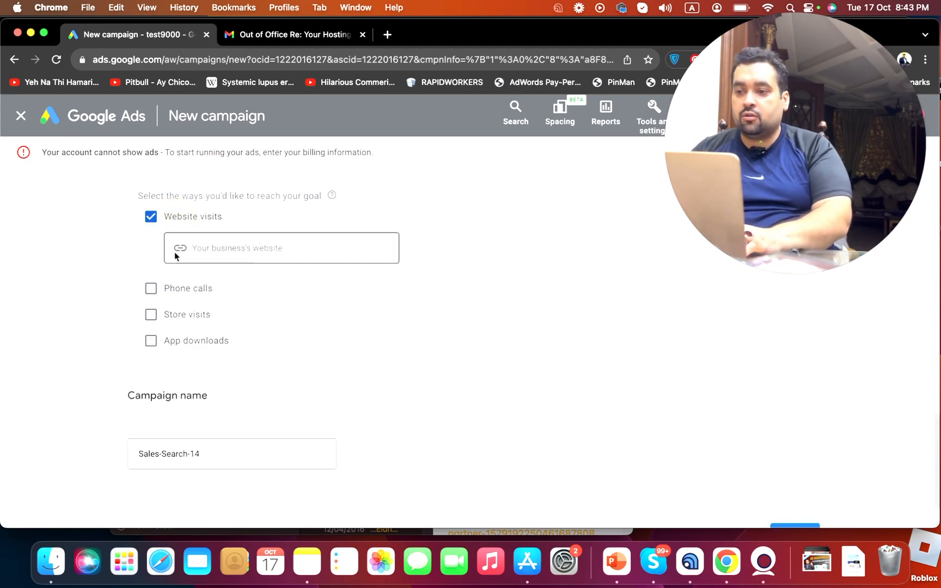
left_click(172, 289)
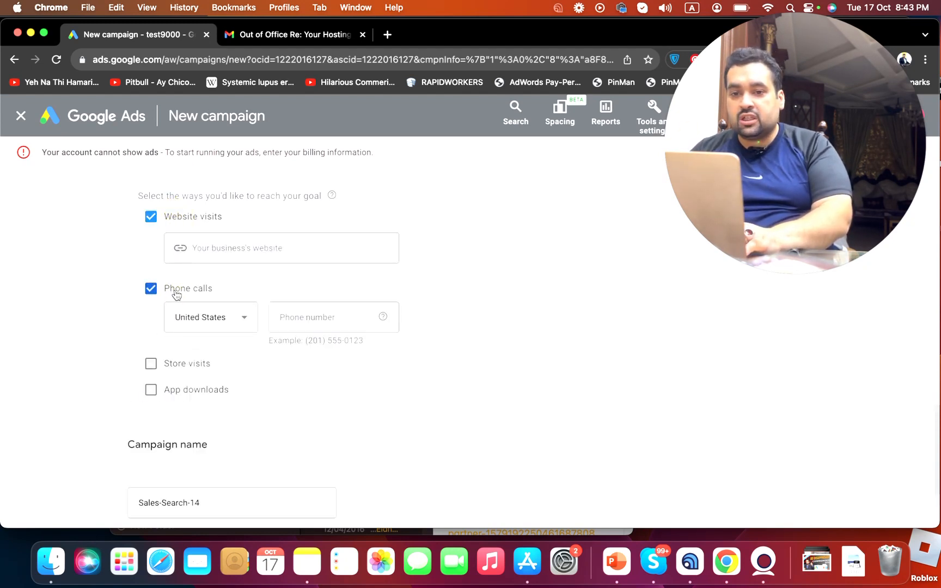
left_click(175, 293)
left_click(306, 250)
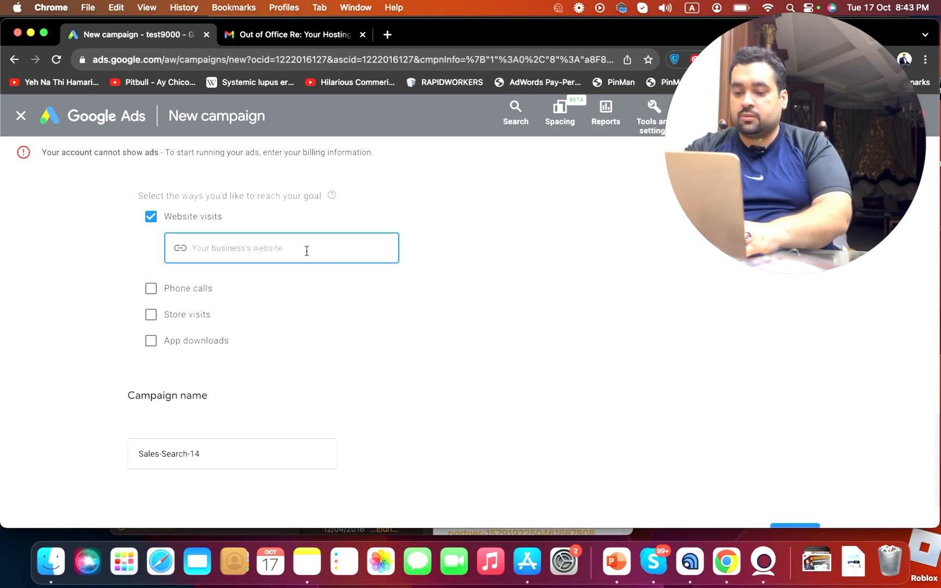
type("https://aarswebs.com")
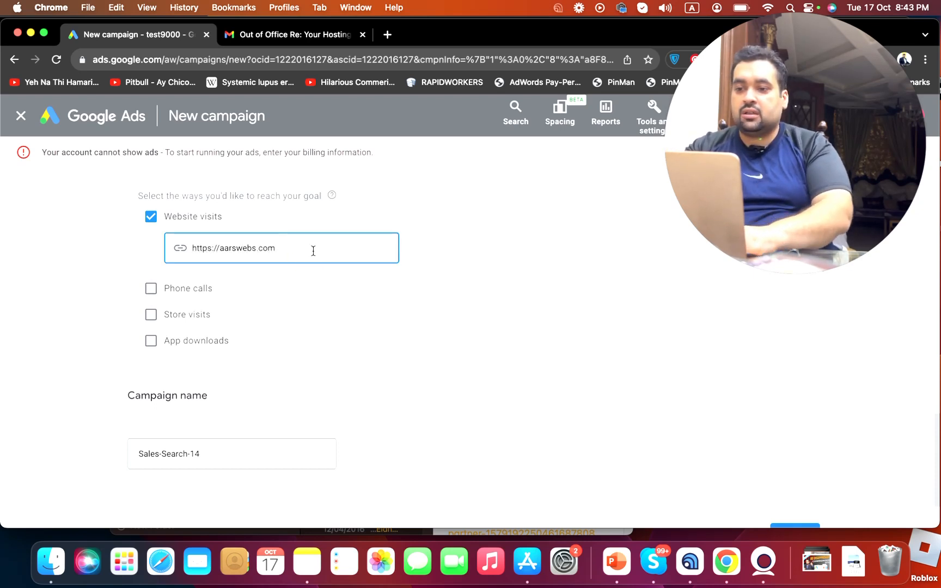
- Accept the suggested campaign name and start a new campaign instead of finishing the saved draft
scroll(881, 469, "down", 3)
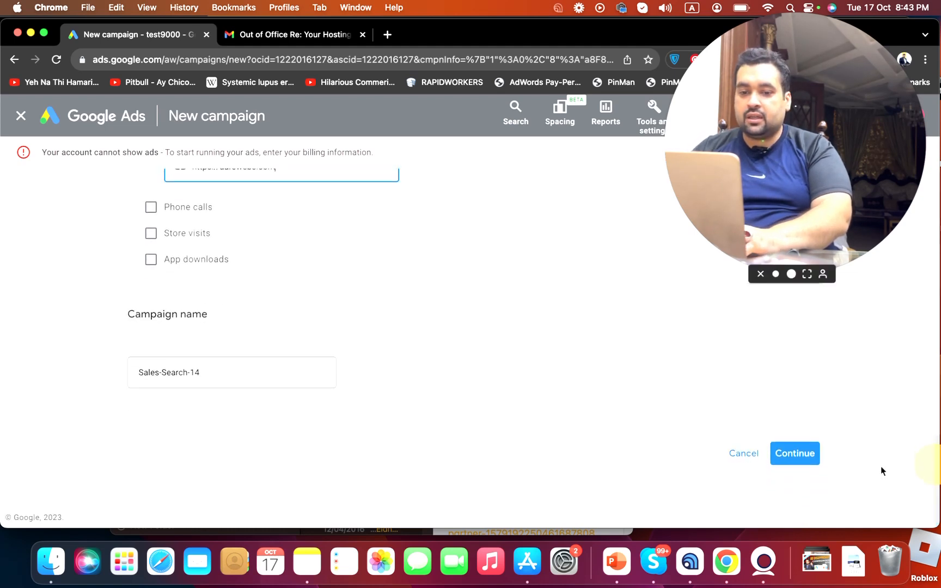
left_click(795, 453)
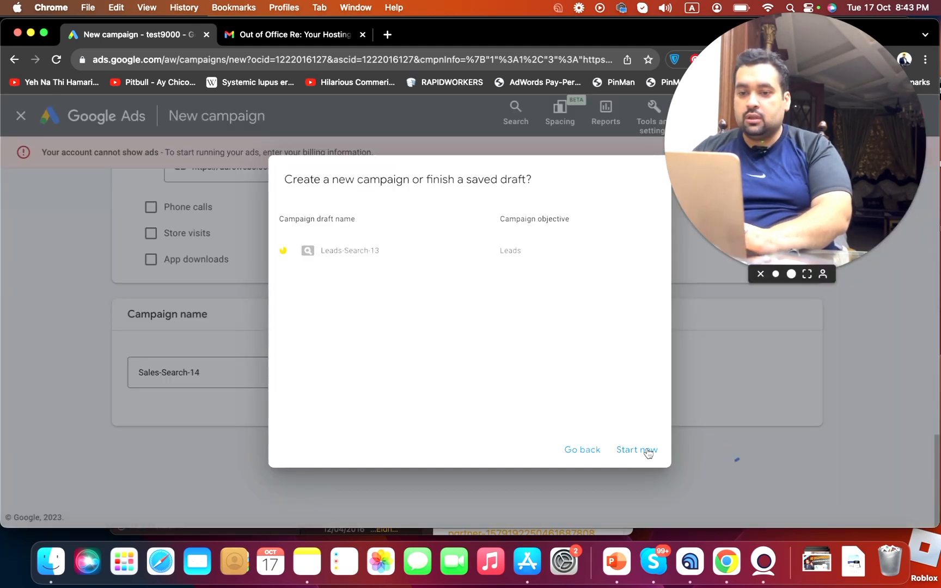
left_click(648, 452)
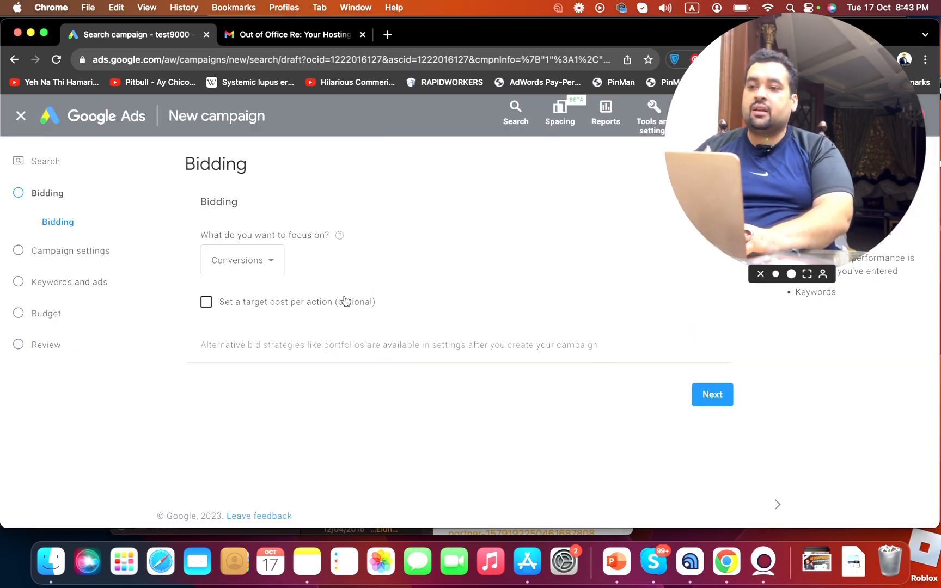
- Focus the bidding on impression share, with ads appearing at the top of the results page
left_click(271, 263)
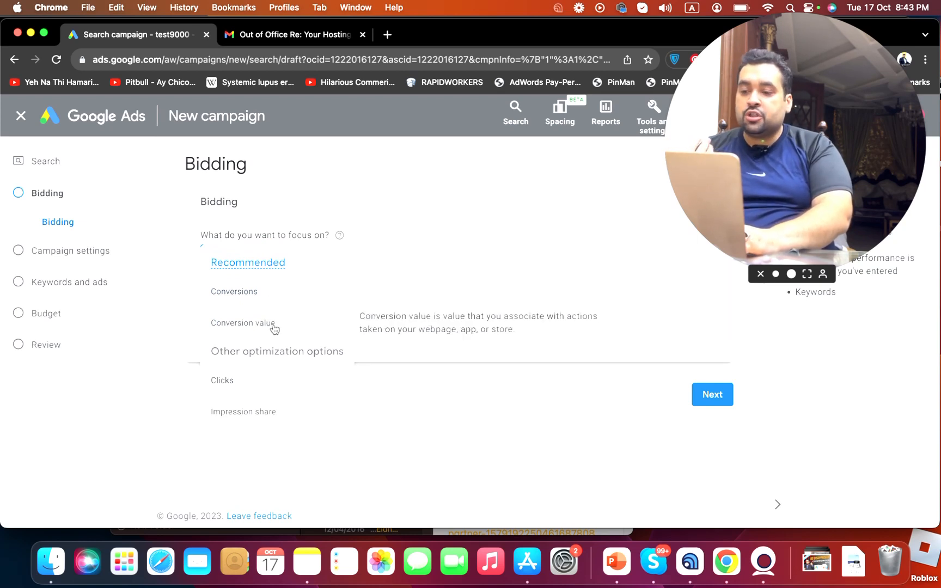
left_click(260, 423)
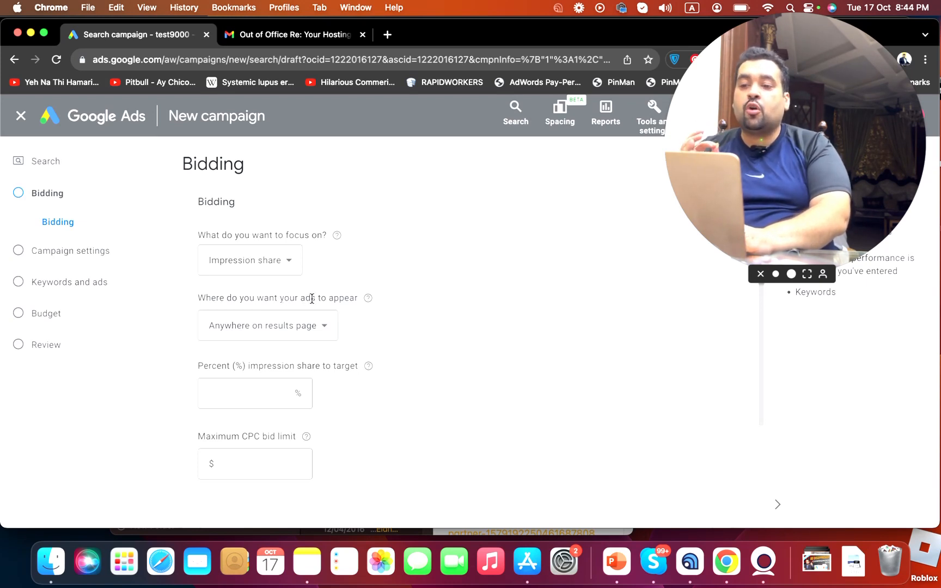
left_click(304, 333)
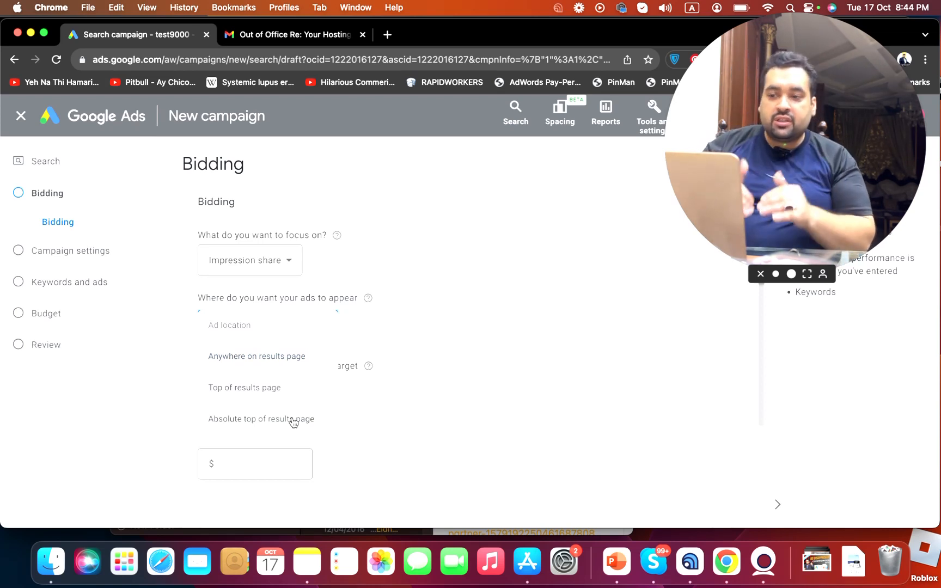
left_click(266, 391)
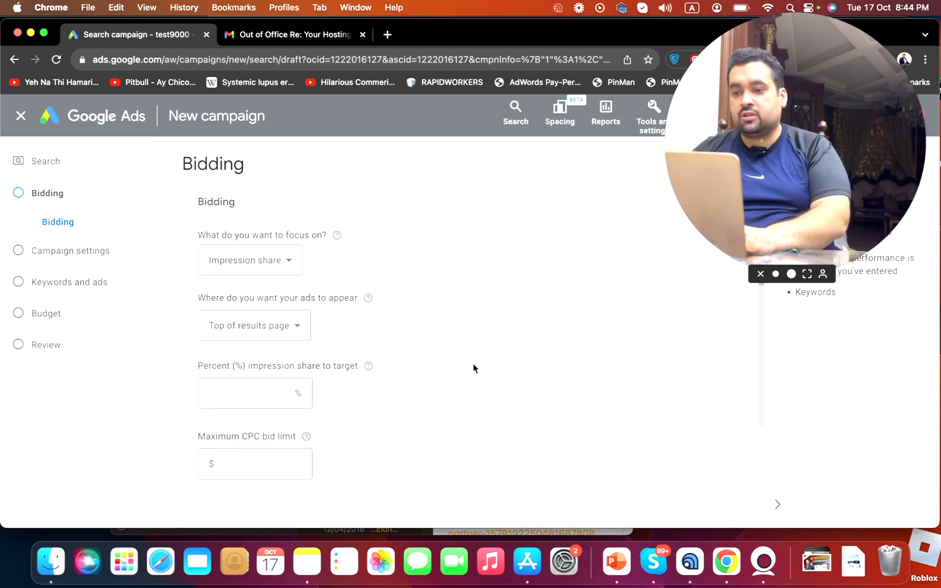
- Set the target impression share to 100% and the maximum CPC bid limit to $5.02, and proceed to the campaign settings
left_click_drag(761, 396, 762, 464)
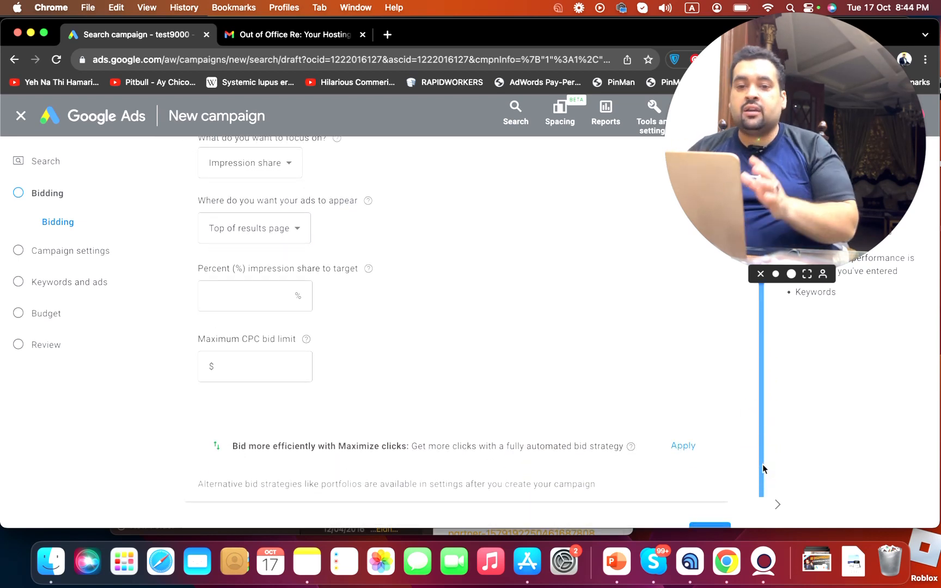
left_click(267, 291)
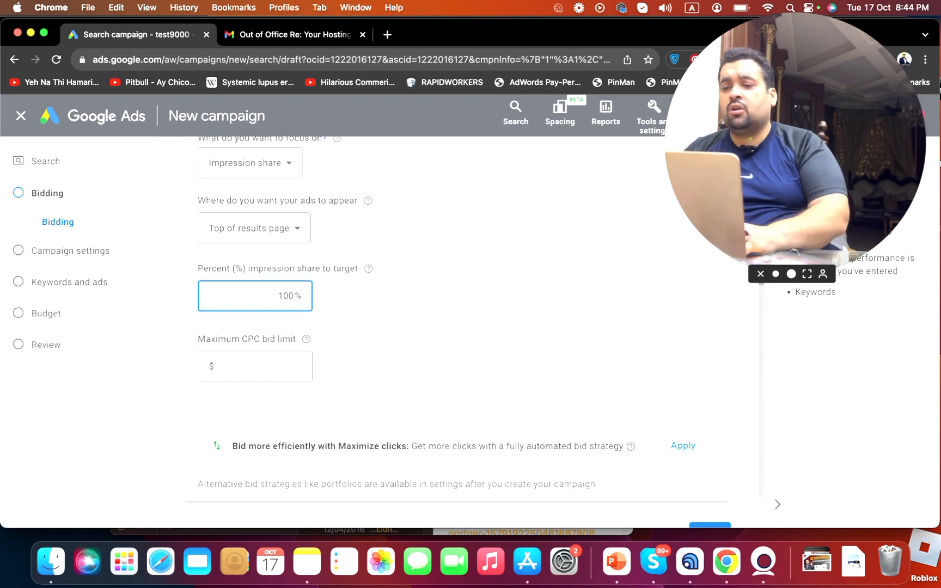
left_click(258, 369)
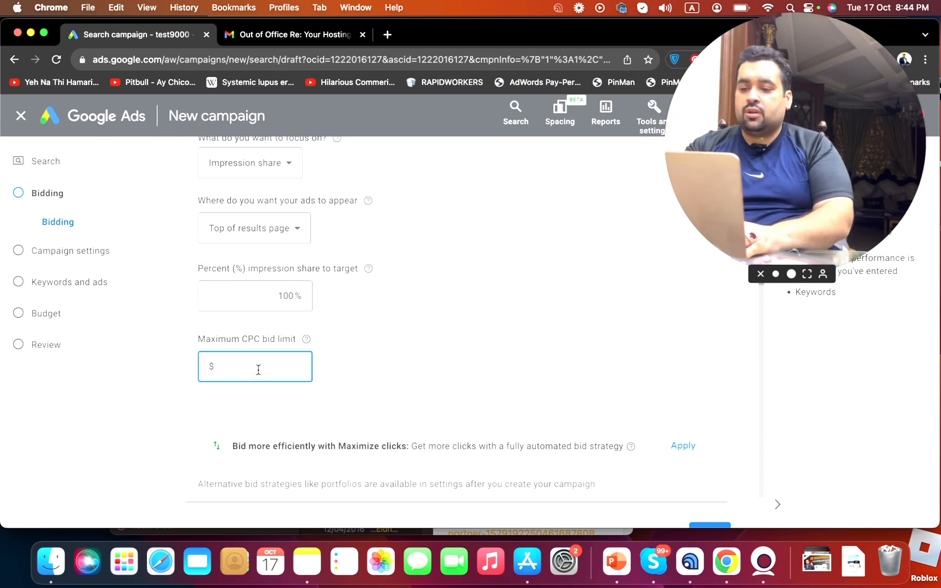
type("4")
key("BackSpace")
type("5.02")
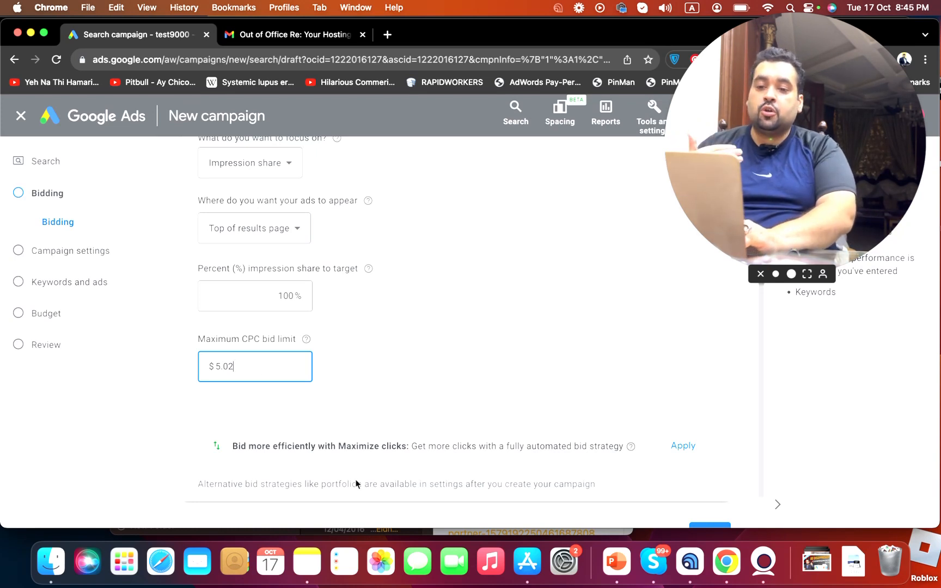
scroll(761, 490, "down", 2)
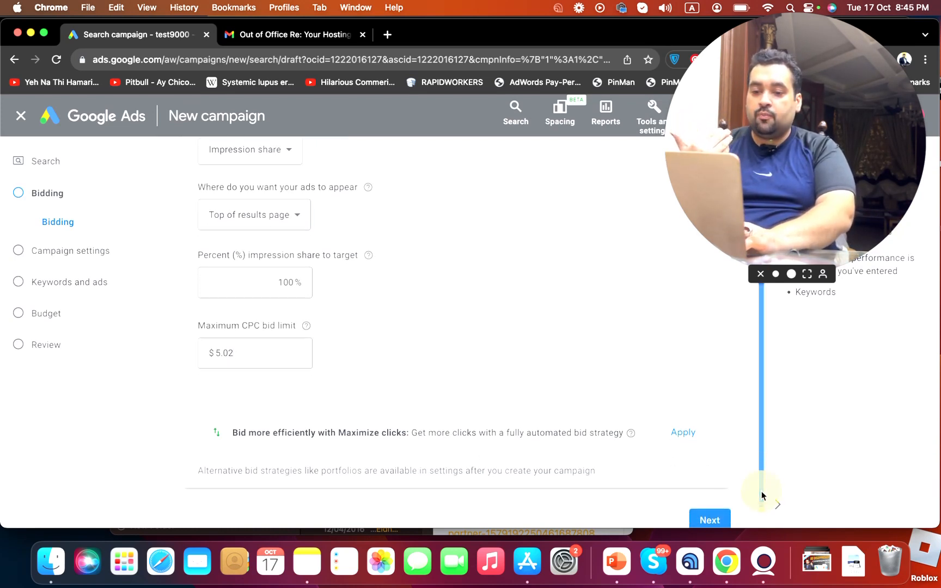
left_click(709, 506)
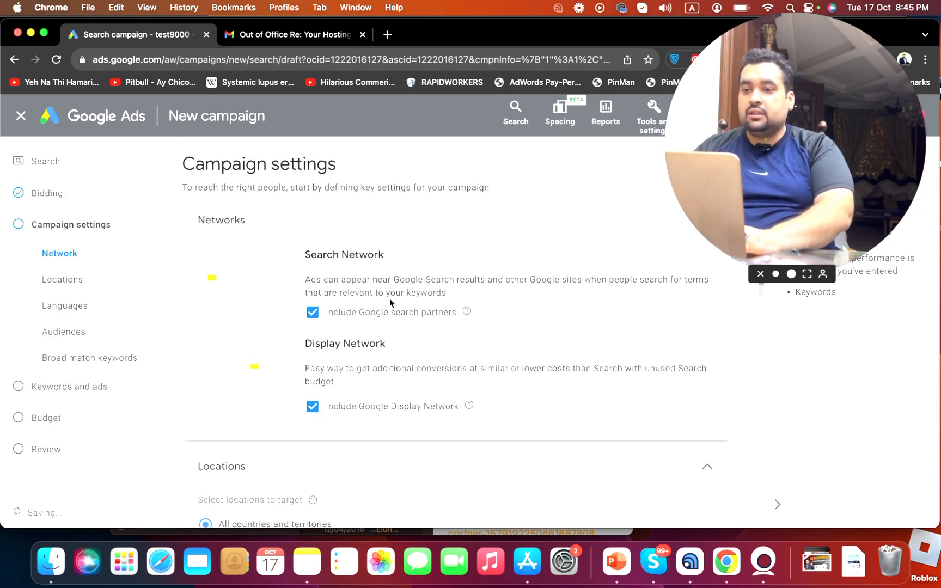
- Exclude the Google Display Network and Google search partners from the campaign's networks
left_click(313, 409)
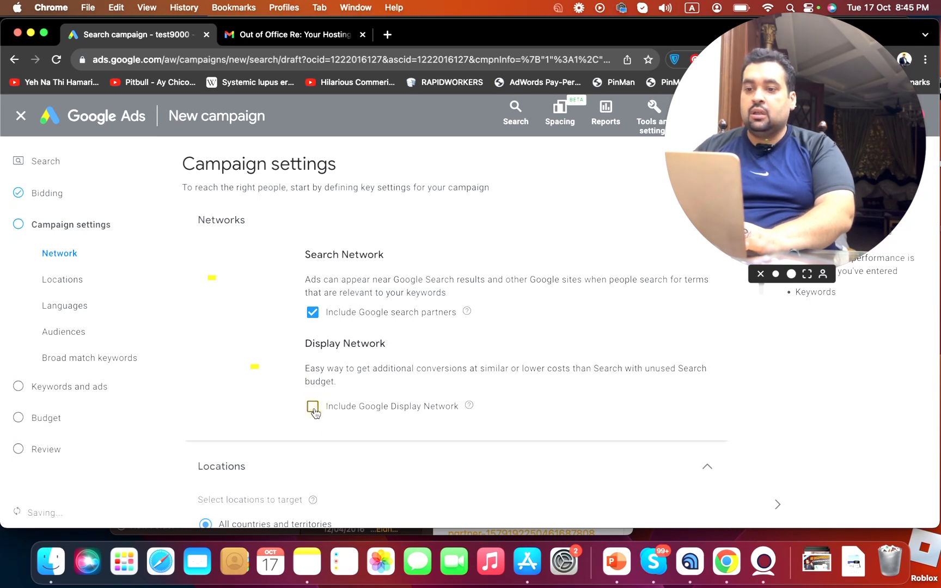
left_click(309, 316)
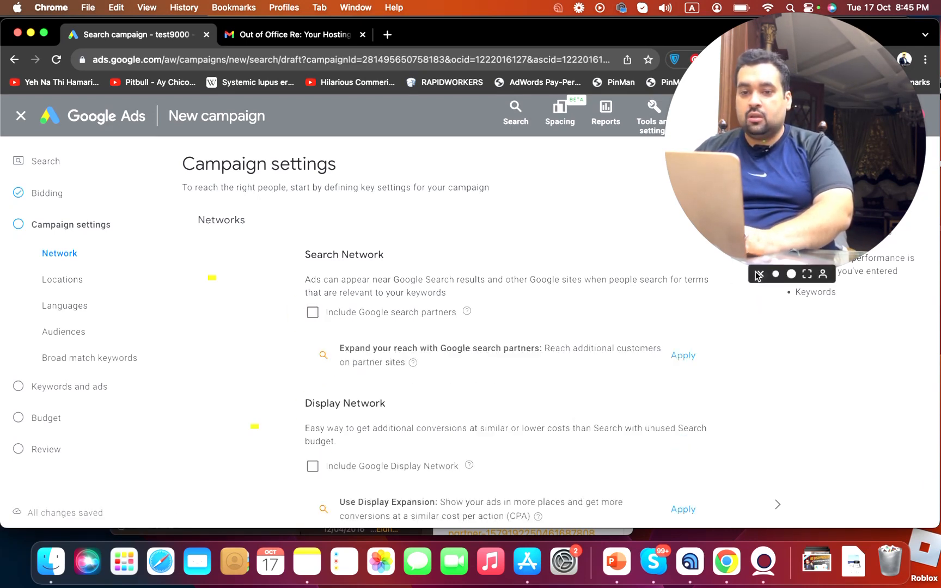
left_click_drag(802, 143, 622, 141)
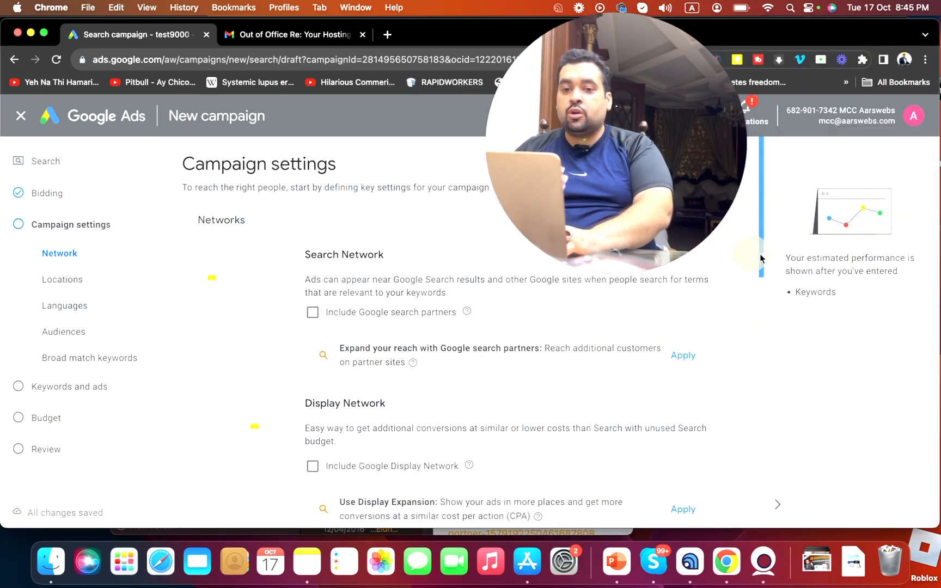
- Review the campaign's language, audience segment and broad match keyword settings
scroll(763, 278, "down", 3)
left_click_drag(762, 289, 769, 466)
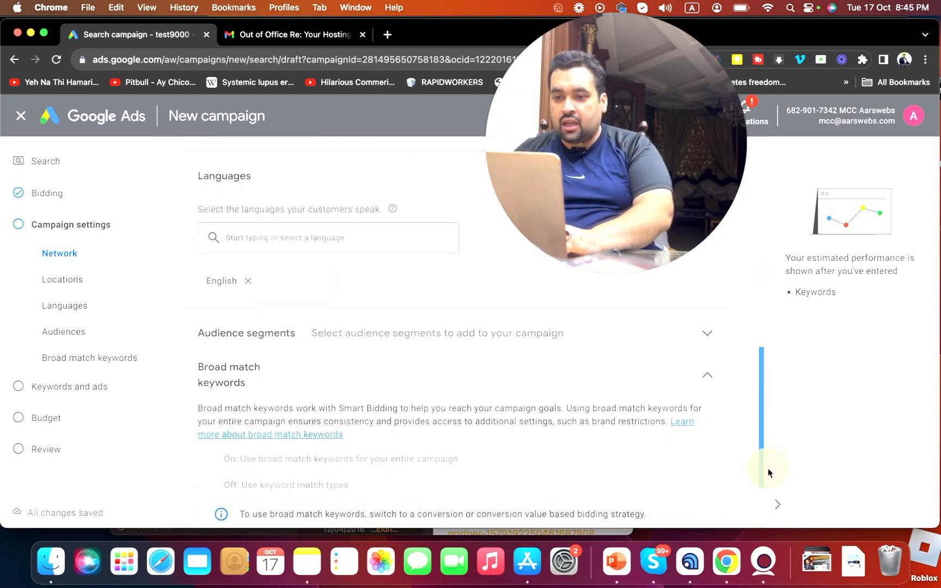
left_click(707, 301)
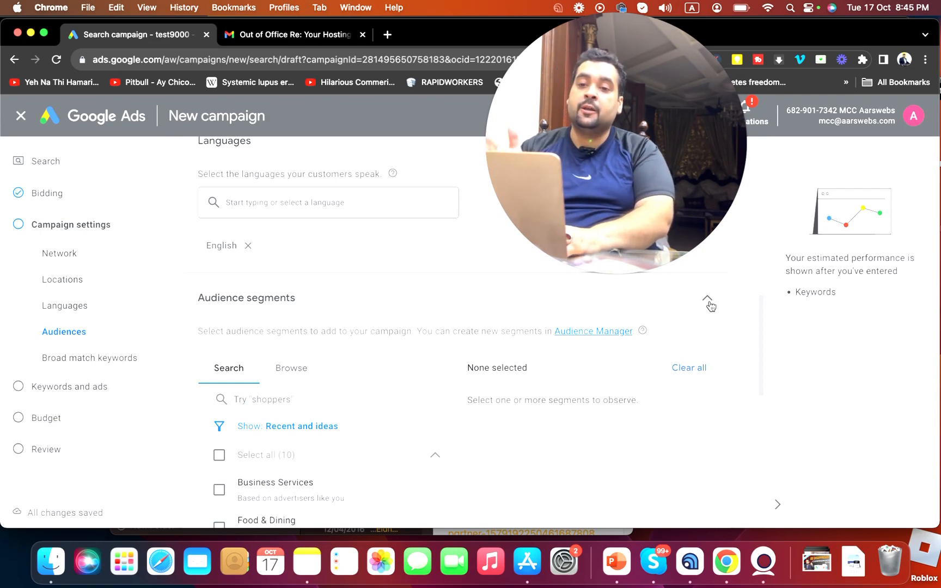
left_click(707, 301)
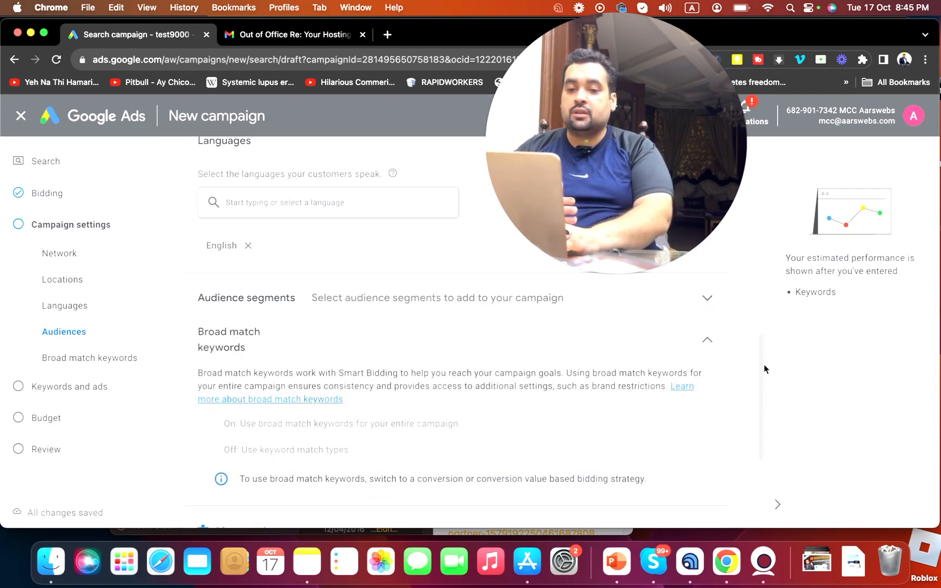
left_click_drag(763, 367, 752, 412)
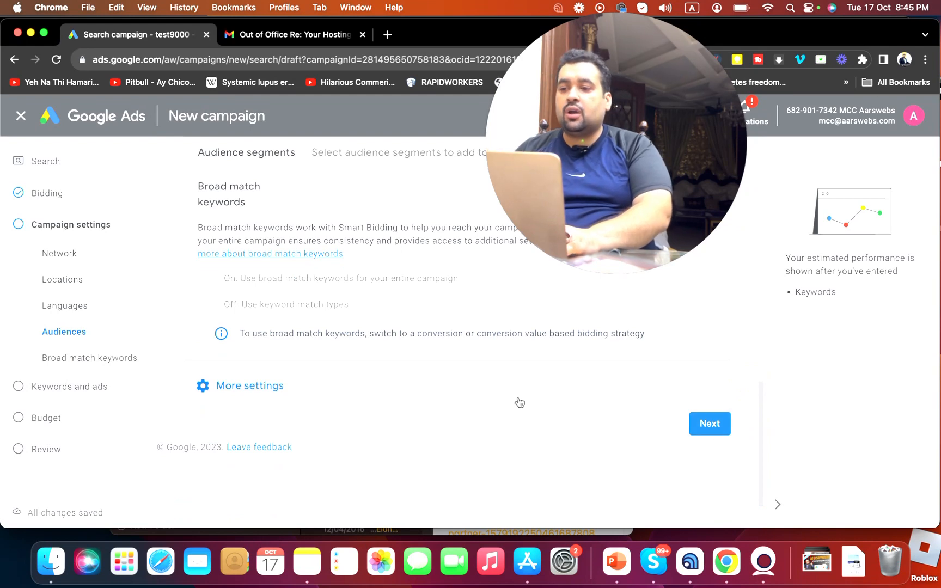
- Proceed to the keywords and ads stage and enclose the first keyword, a digital marketing agency, in double quotes for phrase match
left_click(703, 427)
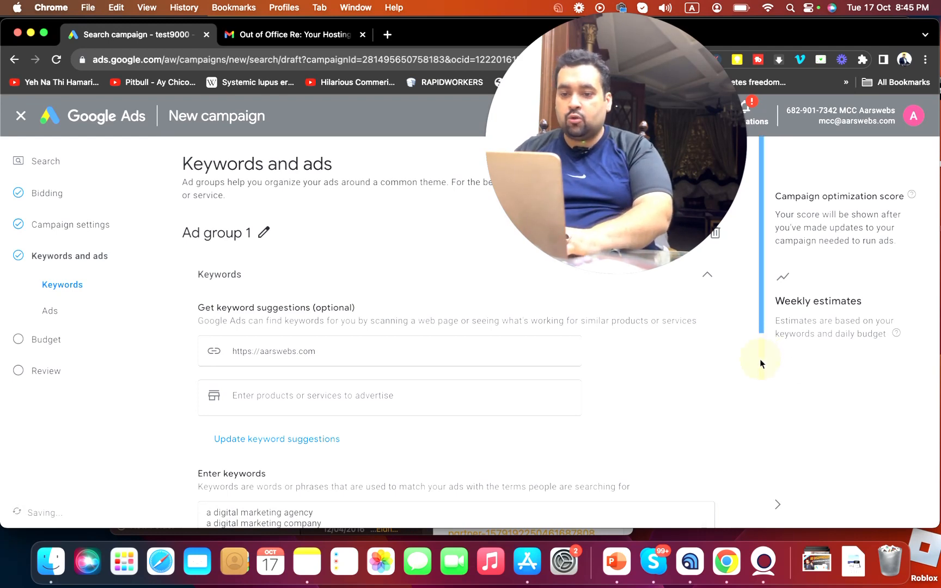
scroll(760, 359, "down", 15)
scroll(761, 382, "up", 10)
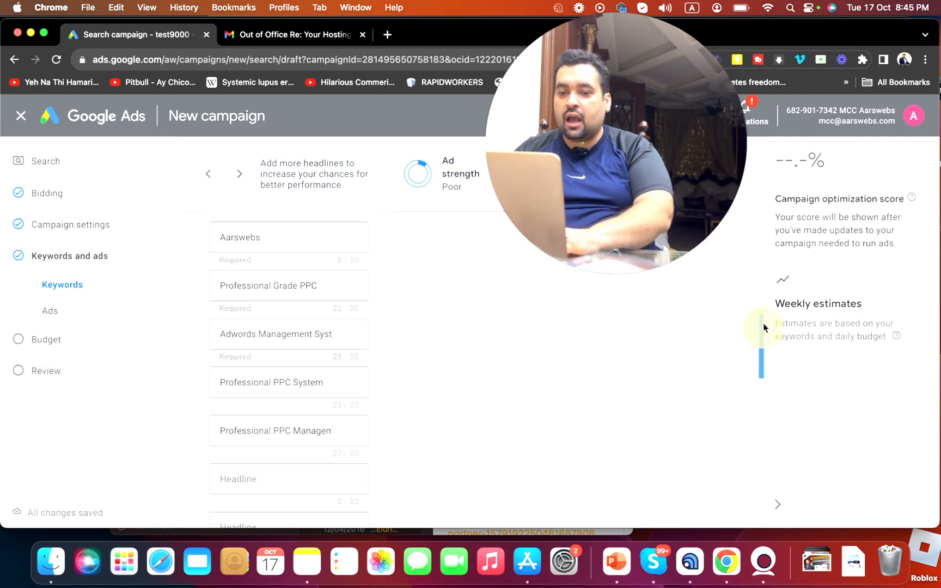
left_click_drag(762, 321, 760, 216)
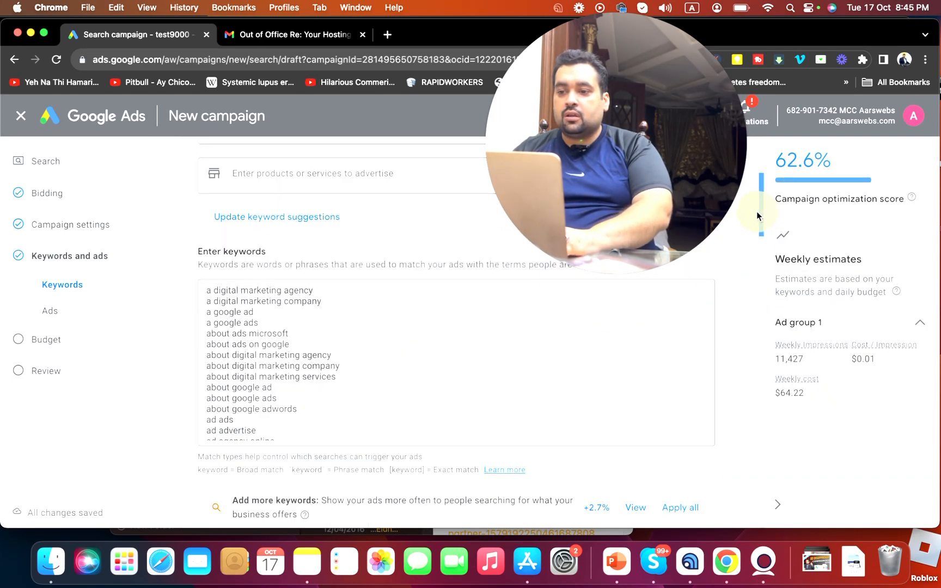
left_click(327, 293)
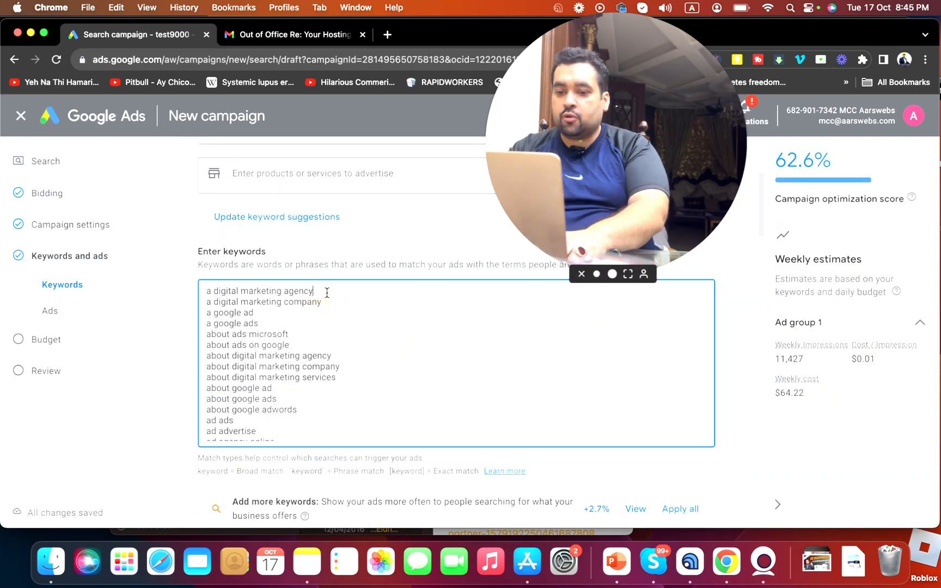
type("\"")
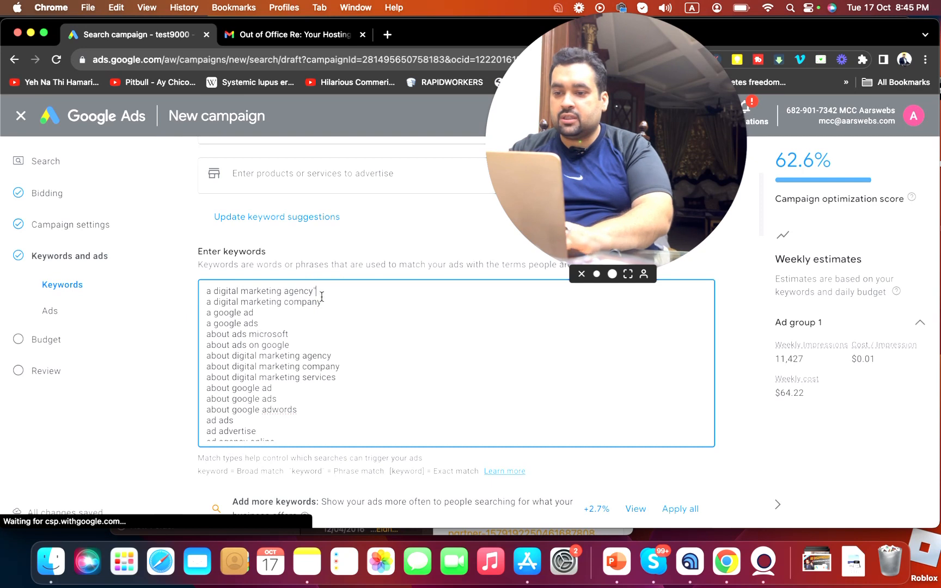
left_click(207, 291)
type("\"")
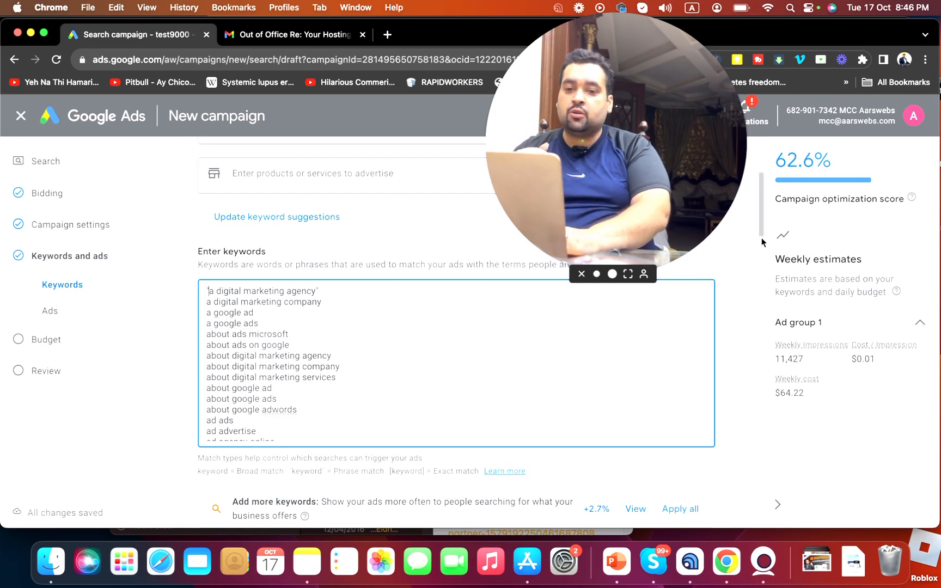
- Review the ad's assets, finish the ad with its existing content, and proceed to the budget stage
left_click_drag(760, 232, 775, 294)
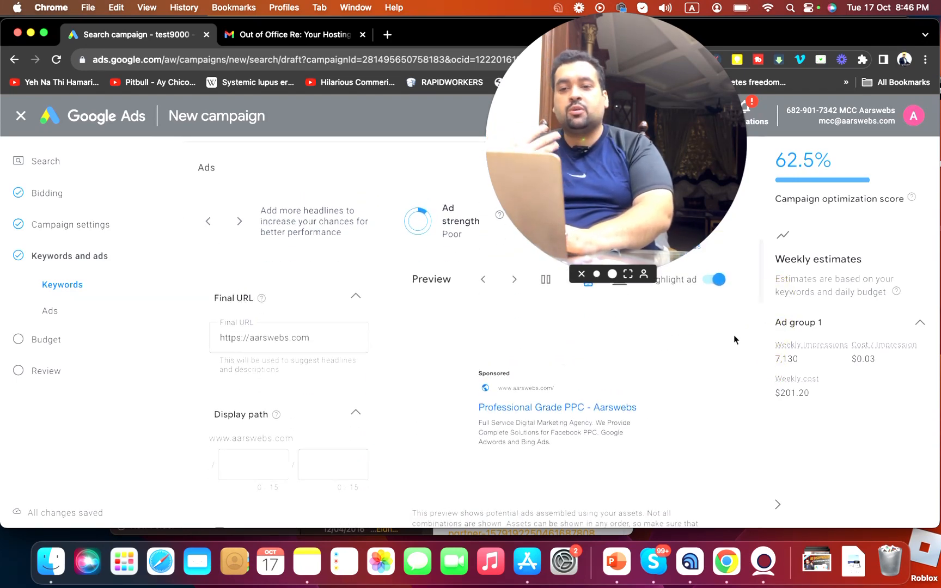
left_click_drag(762, 300, 765, 474)
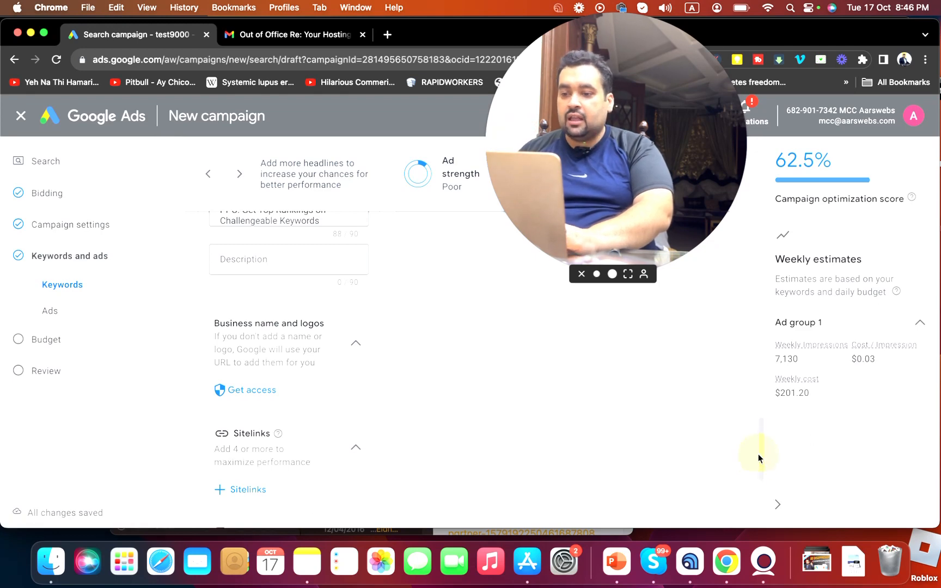
left_click_drag(765, 467, 762, 523)
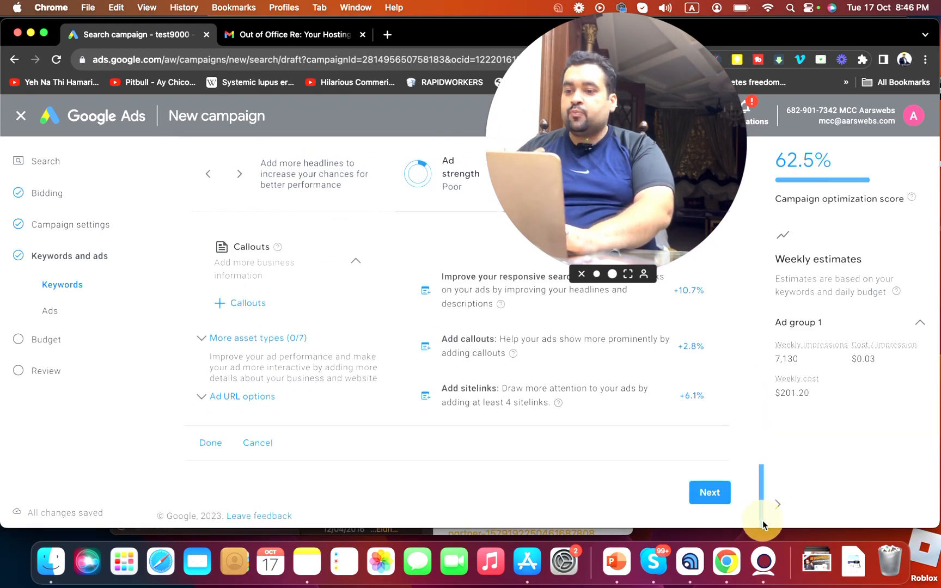
left_click(202, 443)
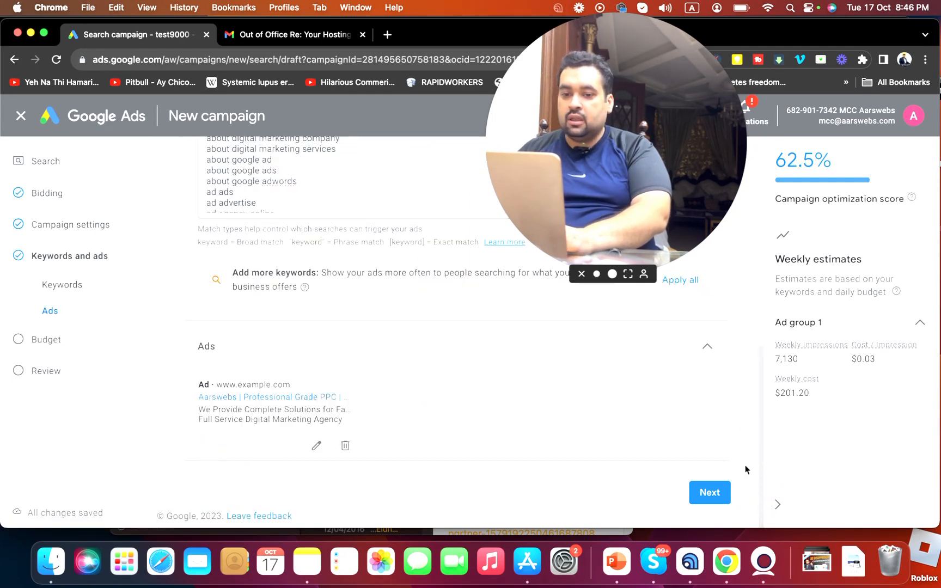
left_click(715, 499)
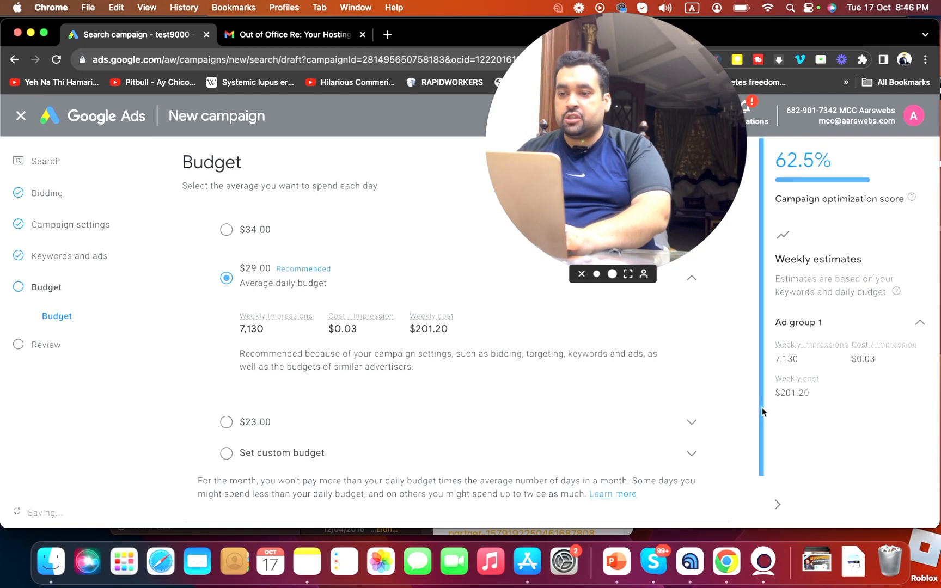
- Complete the identity confirmation and proceed to the campaign review with the recommended $29.00 average daily budget
left_click_drag(762, 407, 764, 420)
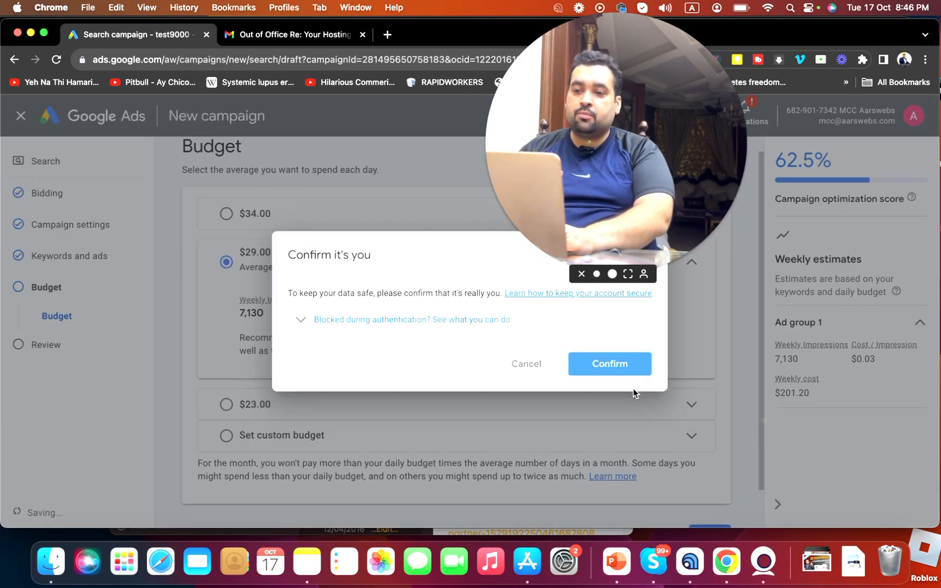
left_click(602, 373)
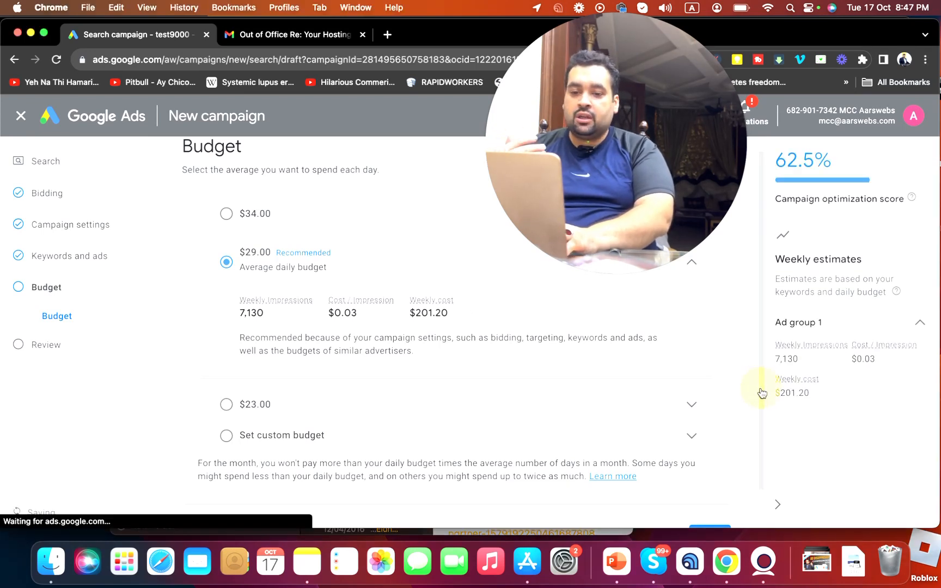
left_click_drag(761, 393, 762, 430)
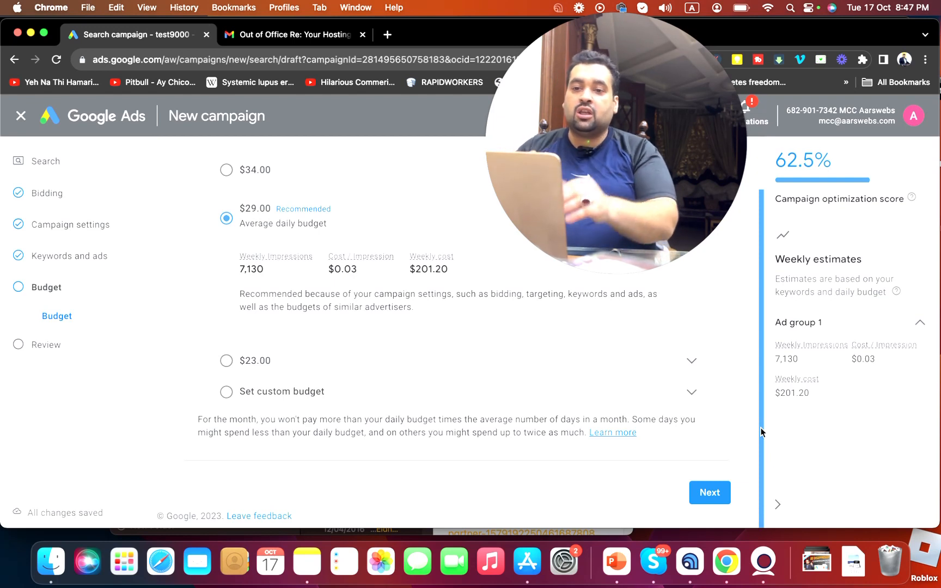
left_click(710, 496)
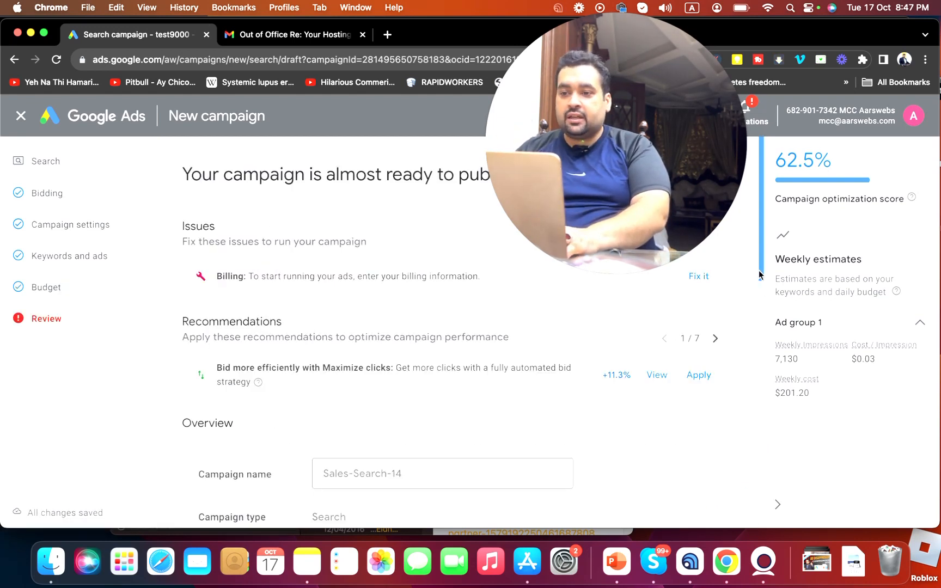
- Publish the Sales-Search-14 campaign despite the missing billing information
left_click_drag(758, 269, 758, 546)
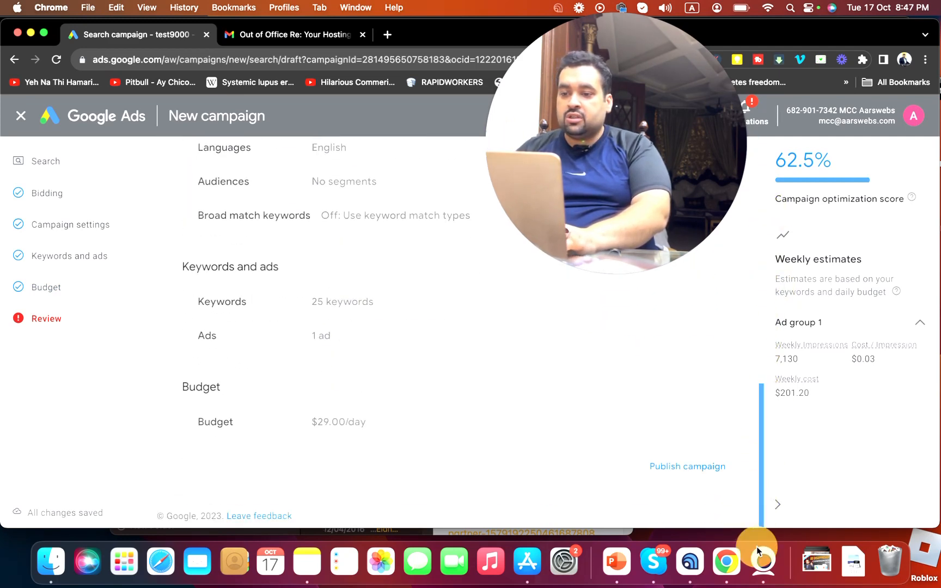
left_click(686, 469)
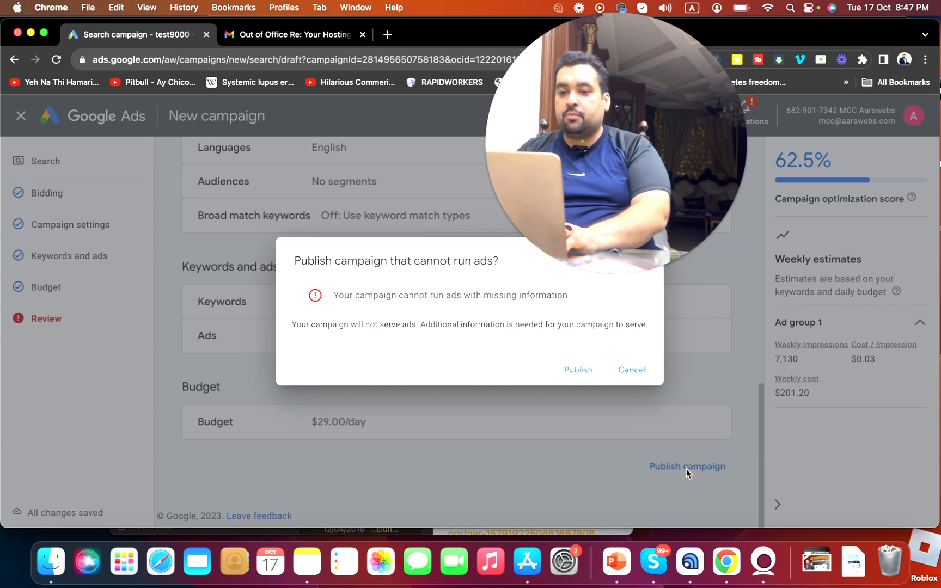
left_click(574, 373)
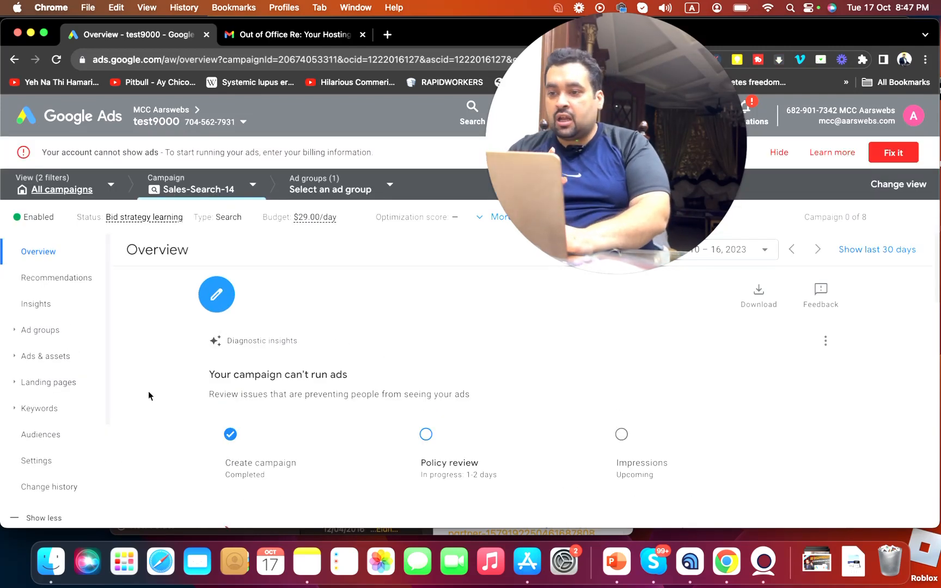
- Open the settings of the published Sales-Search-14 campaign
scroll(109, 381, "down", 1)
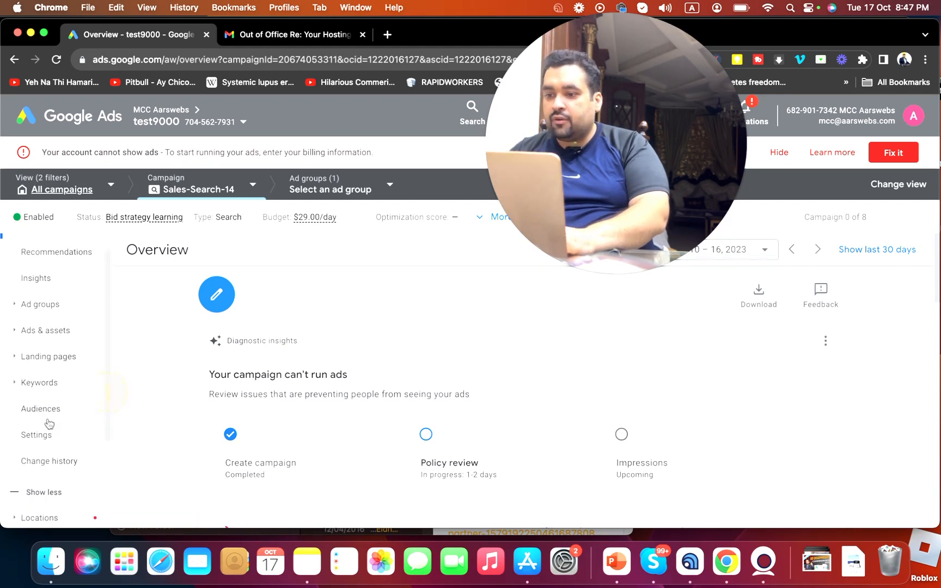
left_click(41, 435)
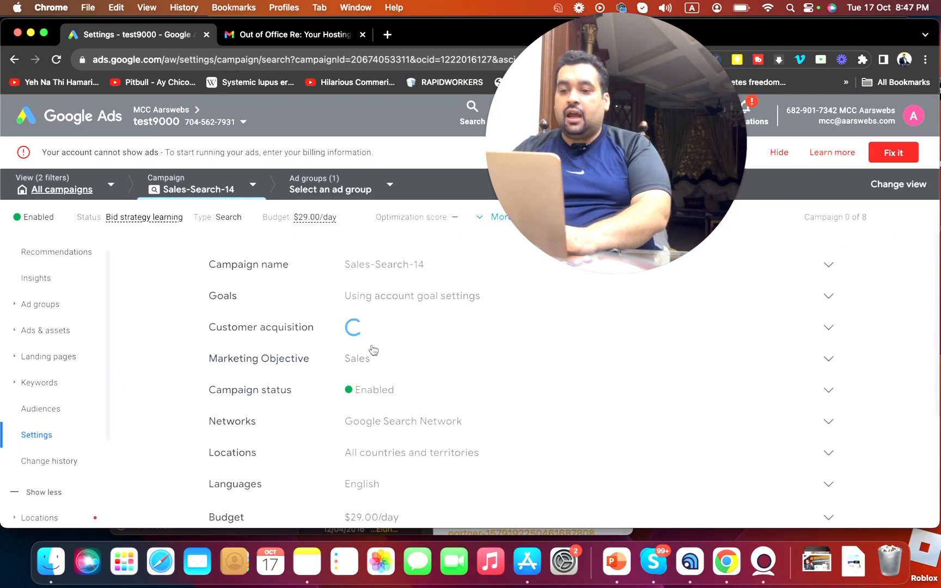
left_click_drag(937, 344, 931, 300)
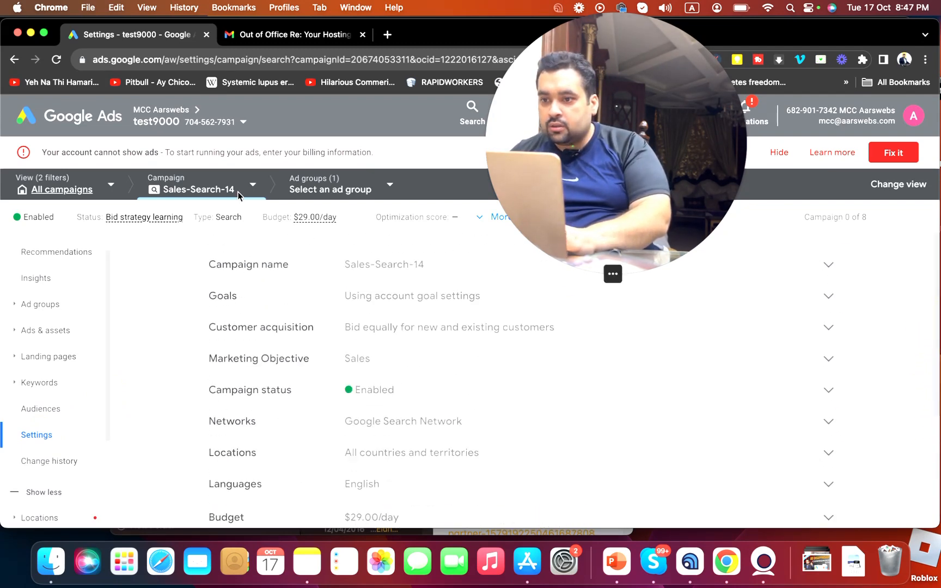
- Find Sales-Search-14 in the list of all campaigns and open its settings from there
left_click(90, 195)
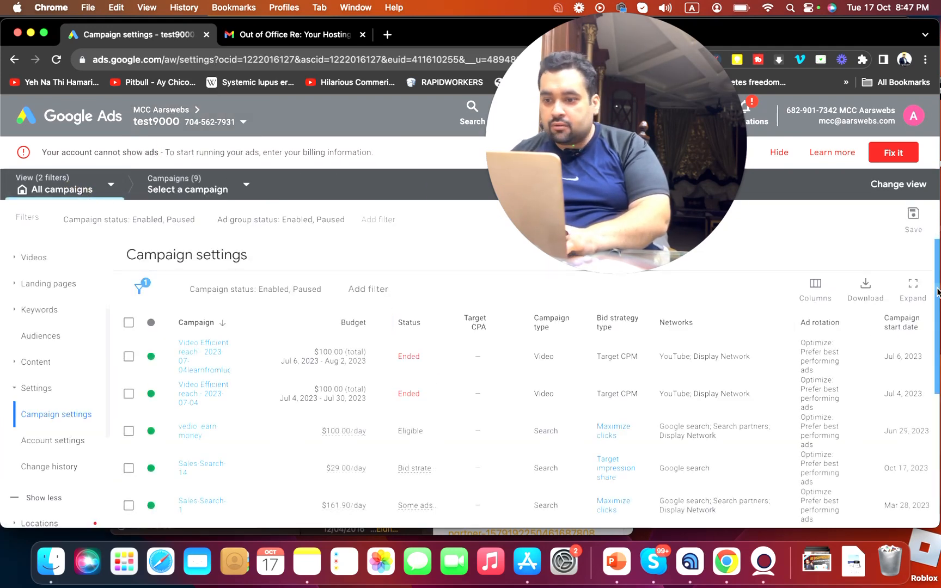
left_click_drag(938, 288, 940, 319)
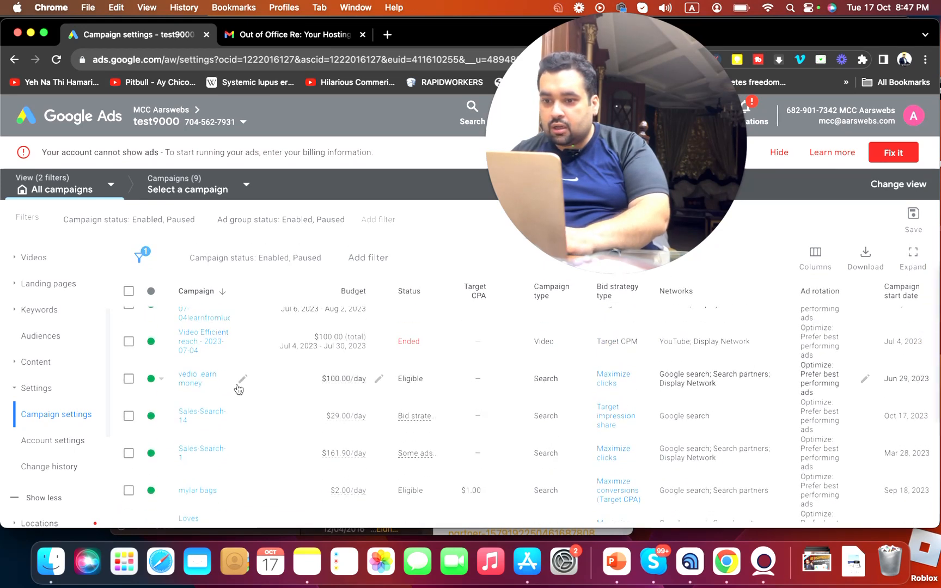
left_click(188, 420)
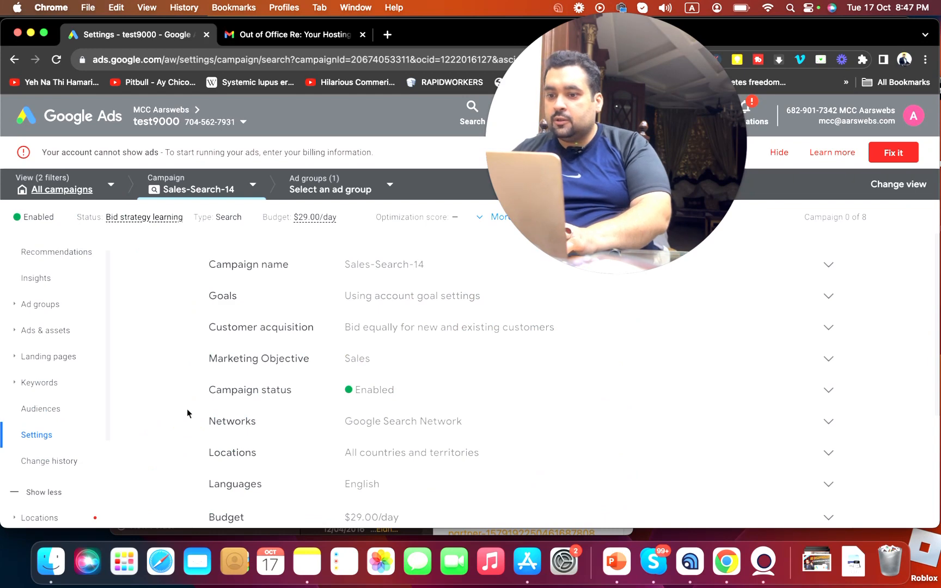
left_click_drag(937, 357, 933, 307)
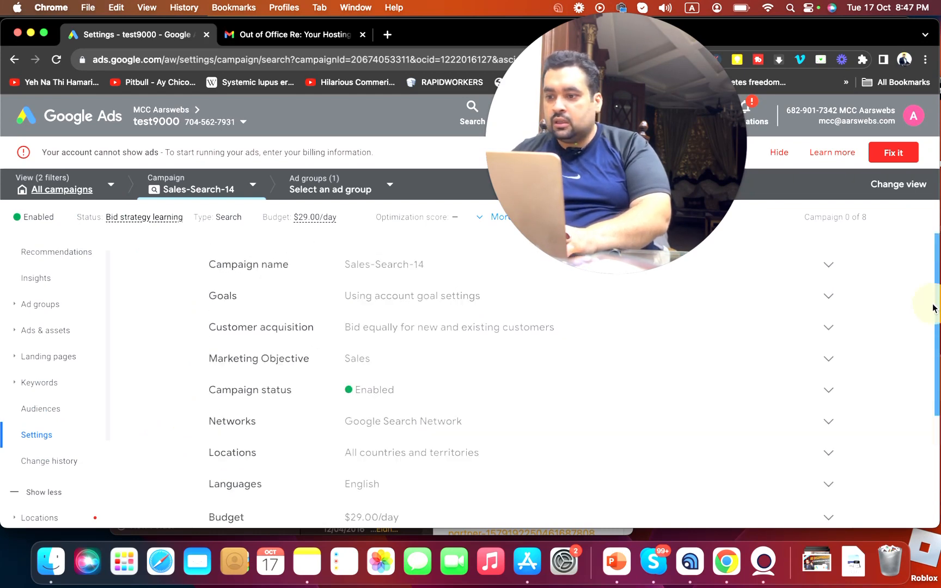
- Expand the campaign's network and bidding settings and review the target impression share options
left_click(63, 305)
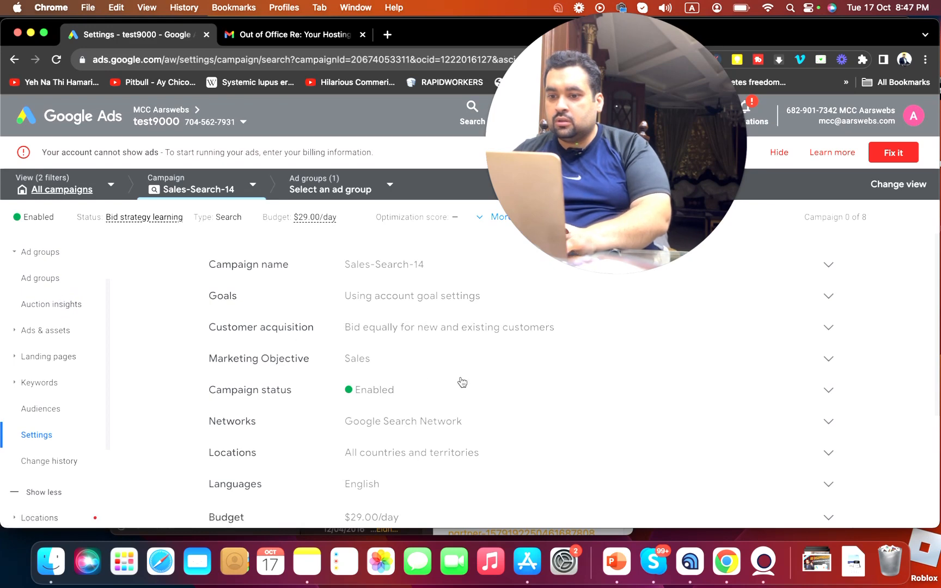
left_click(485, 419)
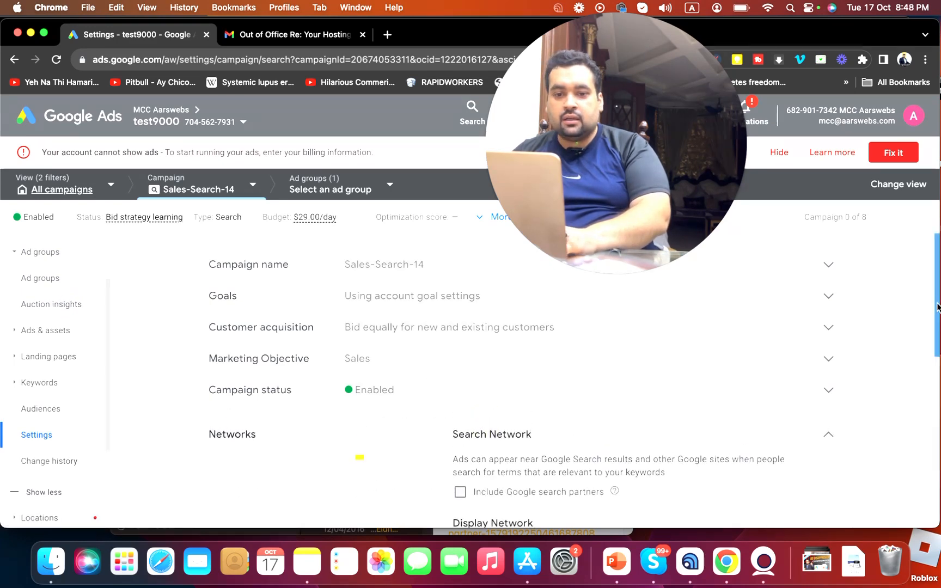
left_click_drag(937, 311, 935, 445)
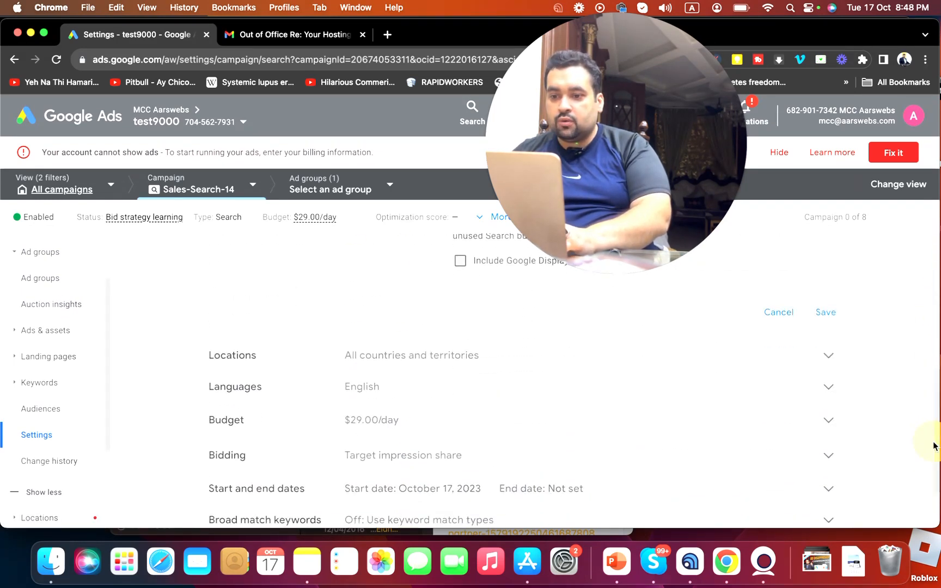
left_click(702, 463)
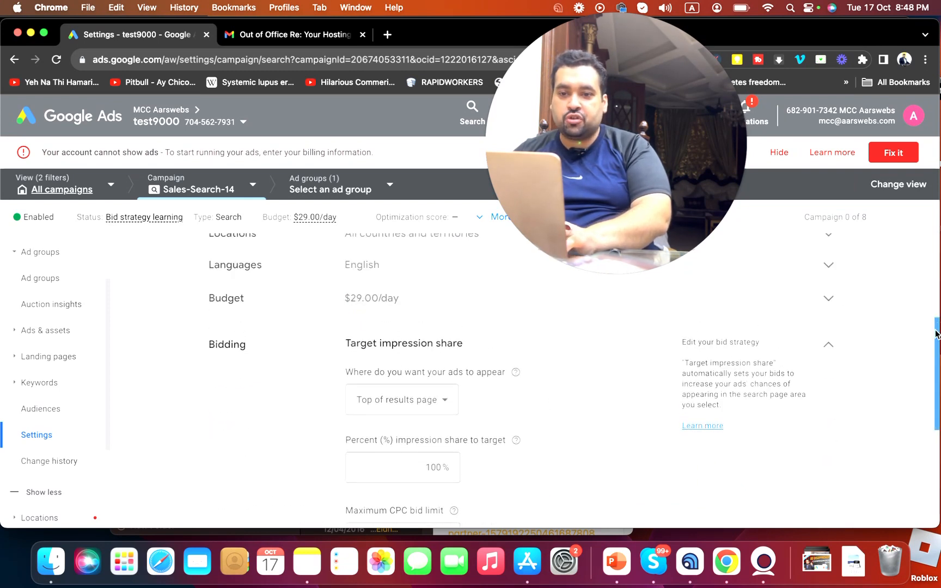
left_click_drag(936, 348, 937, 372)
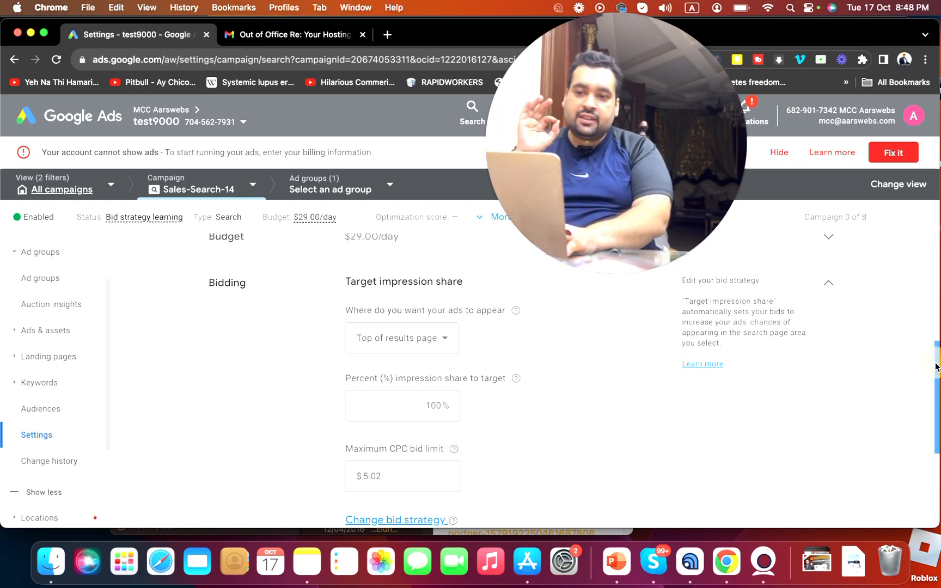
left_click_drag(935, 367, 939, 398)
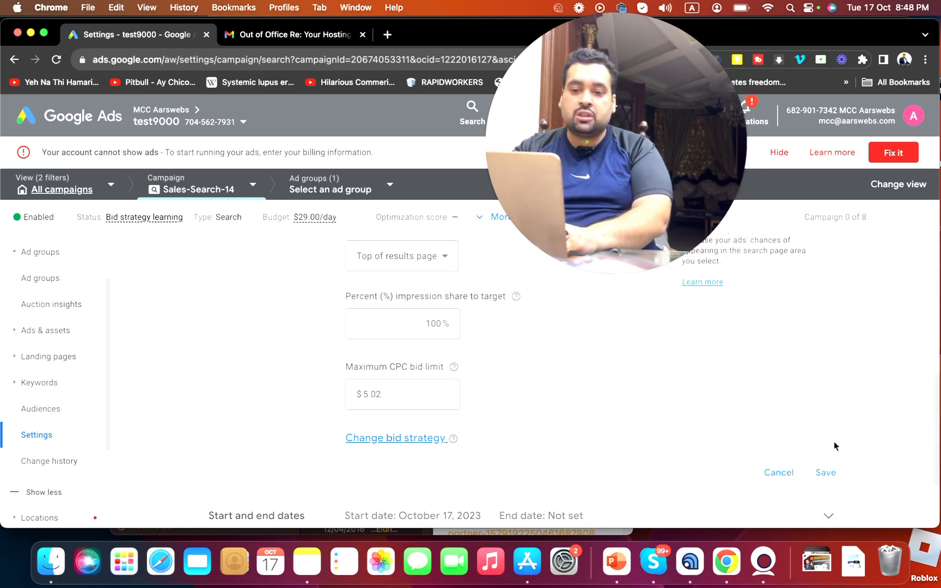
- Select all of the campaign's search keywords and bring up the bulk edit options for changing match types
left_click(57, 381)
left_click(39, 302)
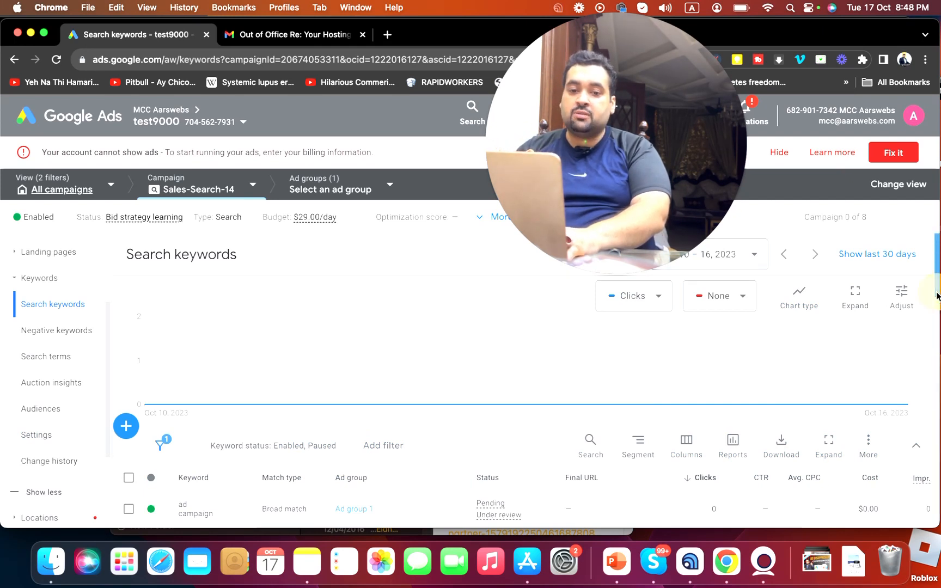
scroll(937, 295, "down", 3)
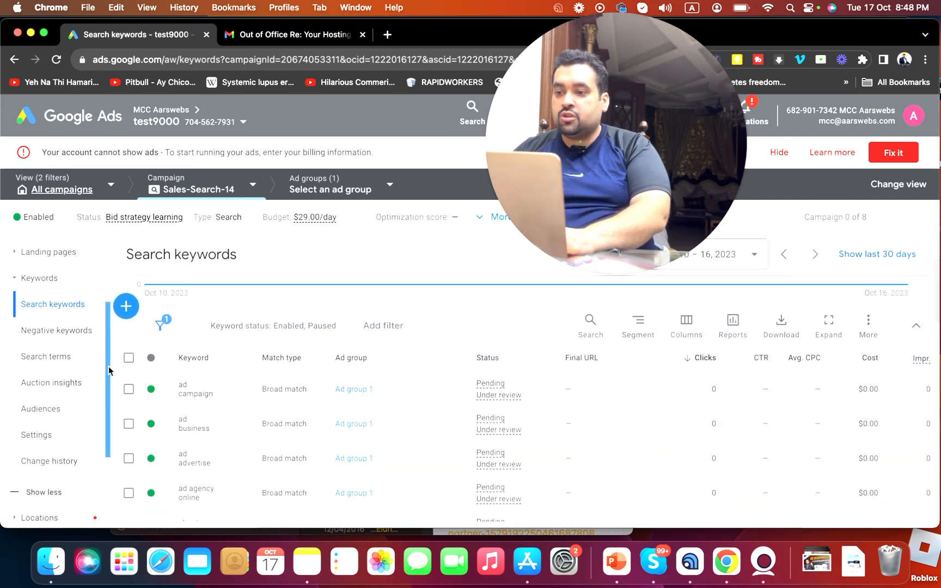
left_click(128, 358)
left_click(216, 327)
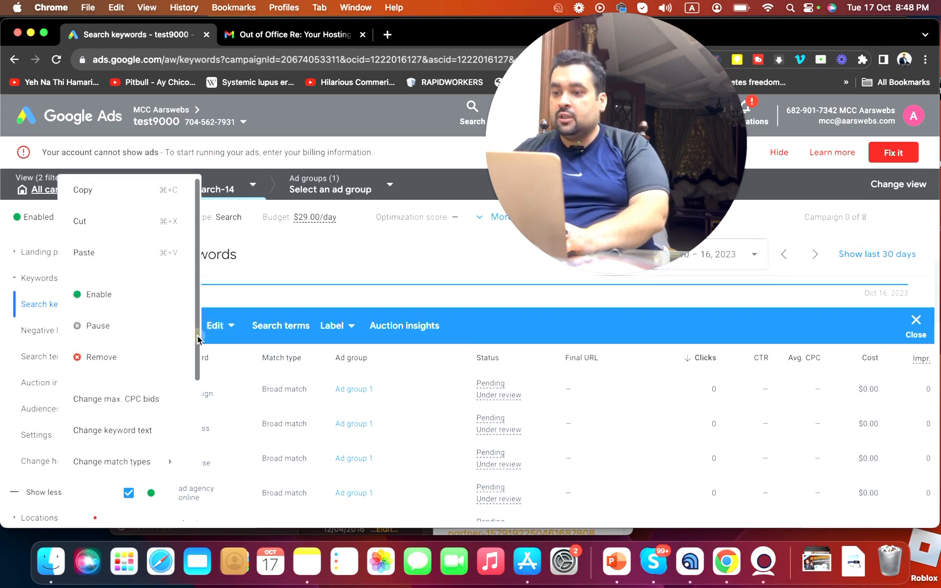
scroll(188, 354, "down", 2)
mouse_move(172, 389)
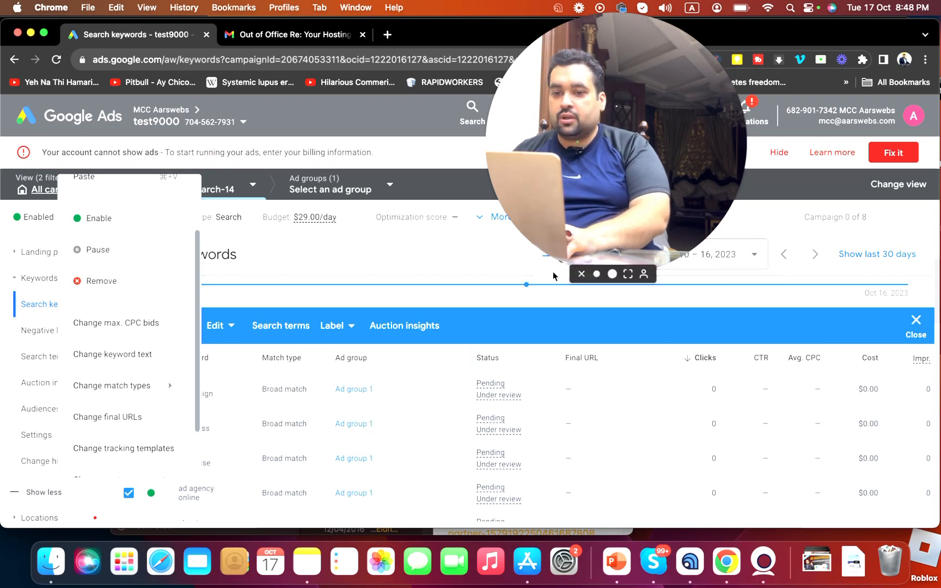
left_click(626, 274)
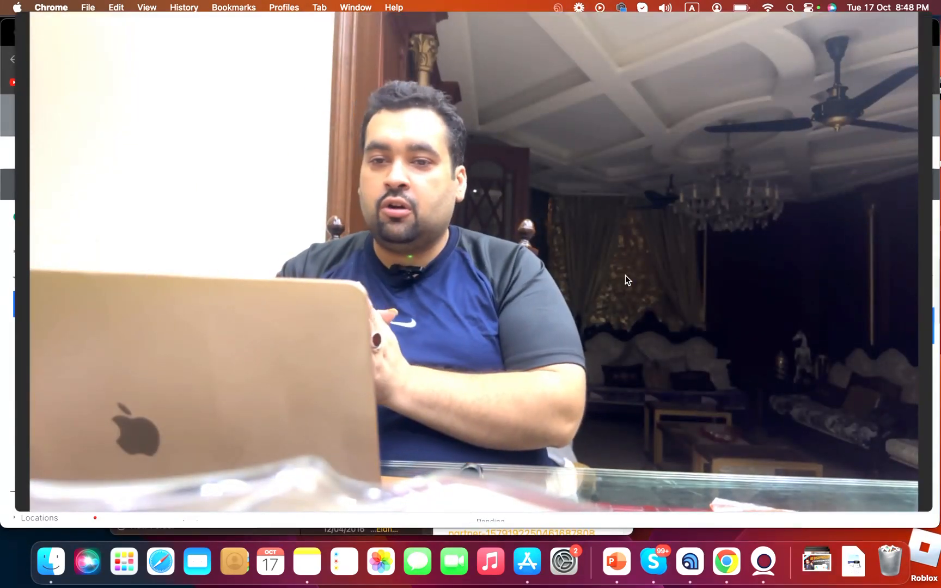